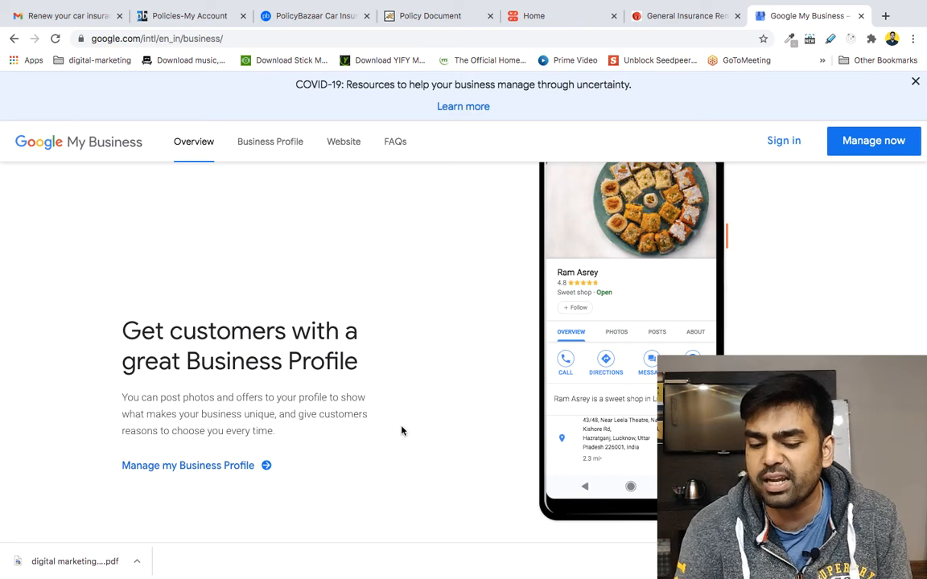
Scroll up and down the page to review the account's 10 businesses and their verification status
scroll(367, 397, "down", 5)
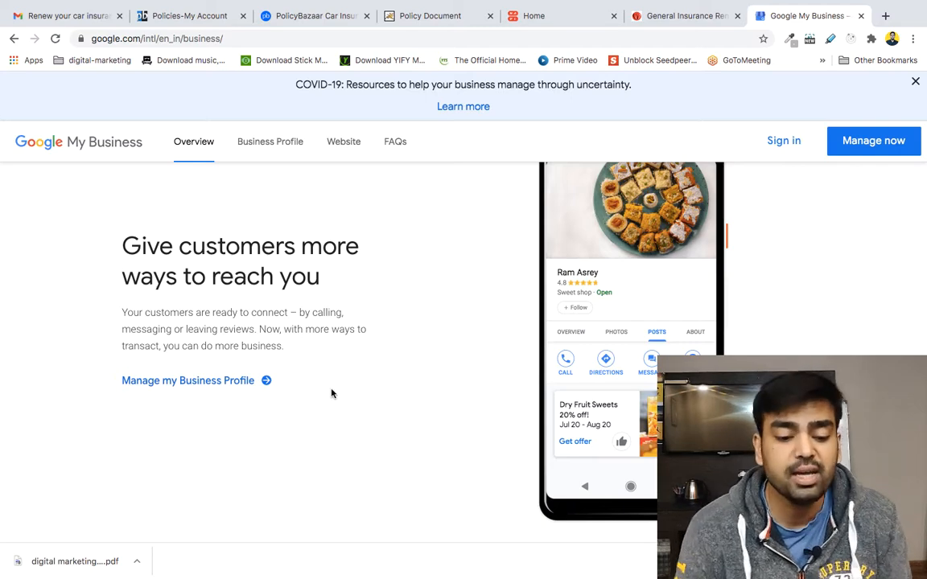
scroll(424, 418, "down", 1)
scroll(422, 418, "down", 5)
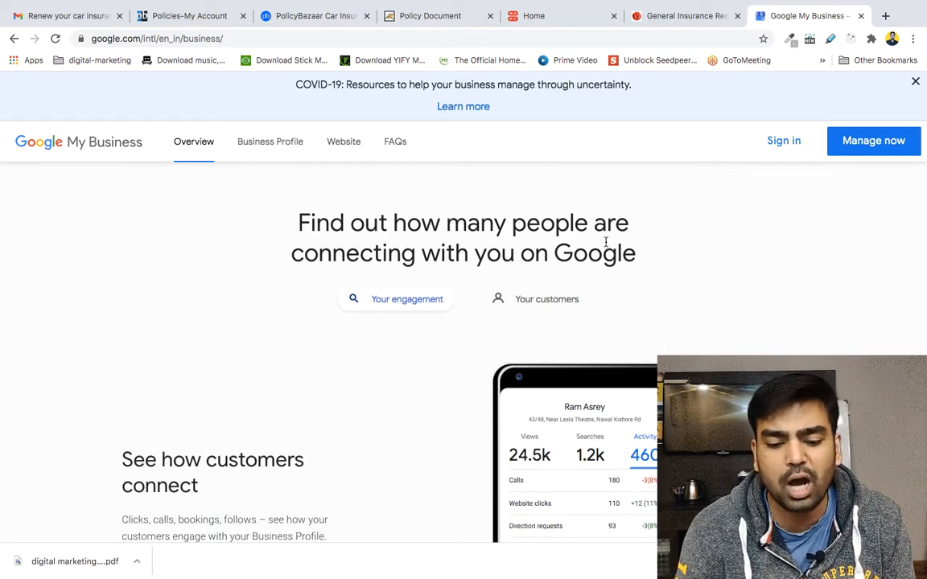
scroll(665, 294, "down", 6)
scroll(665, 295, "up", 2)
scroll(666, 296, "down", 3)
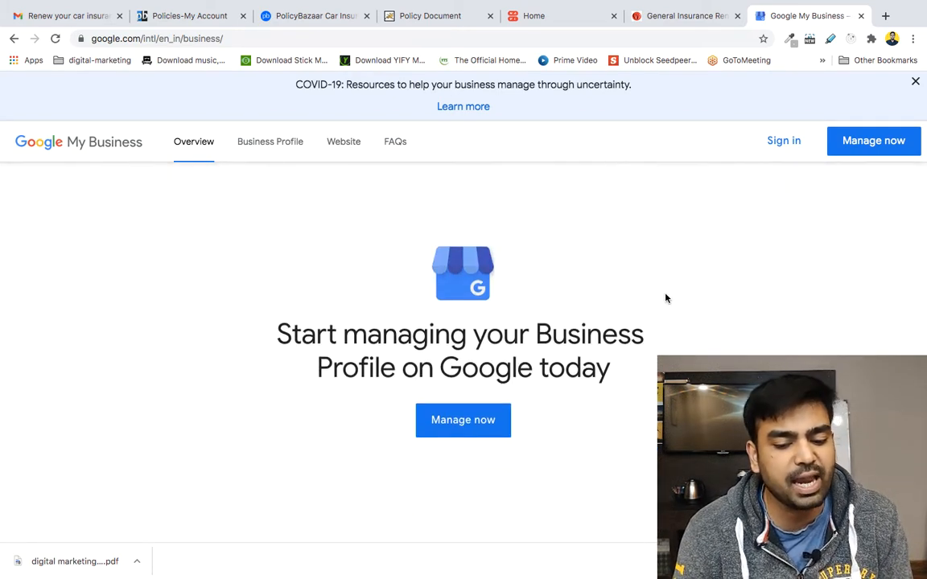
scroll(666, 298, "down", 4)
scroll(666, 298, "up", 2)
scroll(665, 299, "up", 5)
scroll(666, 298, "up", 15)
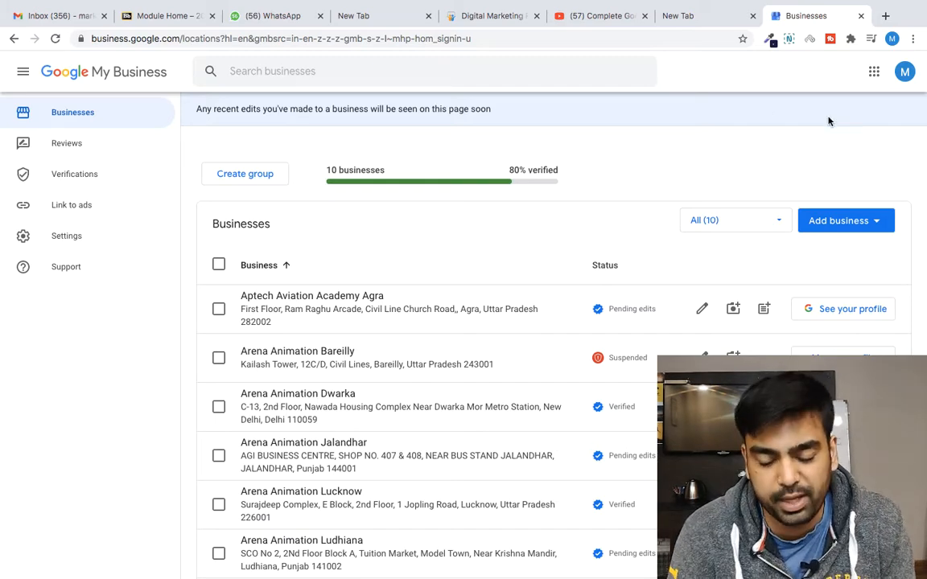
Return to the top of the Businesses list and open the Add business dropdown
scroll(345, 409, "down", 2)
scroll(345, 410, "down", 2)
scroll(345, 409, "up", 3)
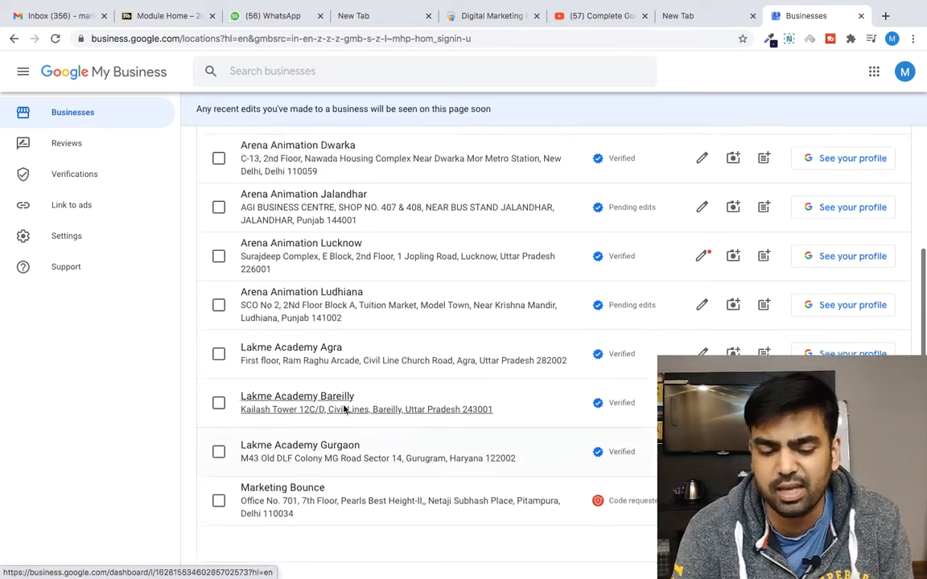
scroll(344, 409, "down", 1)
scroll(344, 409, "up", 2)
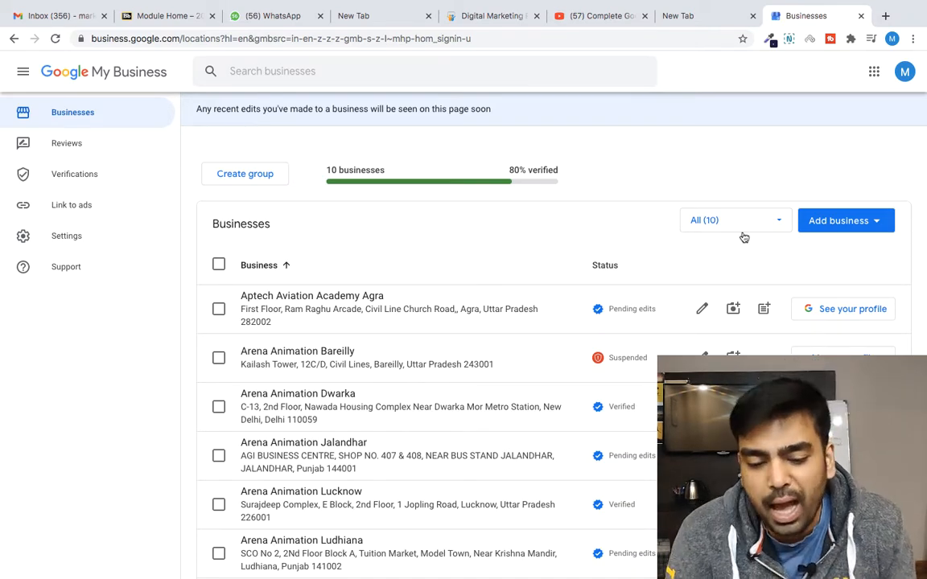
left_click(845, 226)
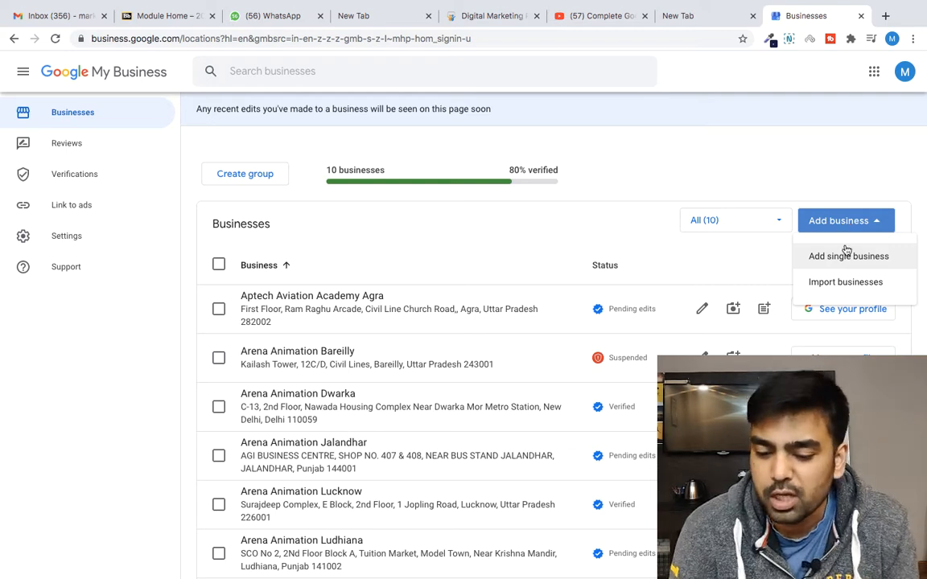
Choose Add single business and start in the business-name search field
left_click(853, 259)
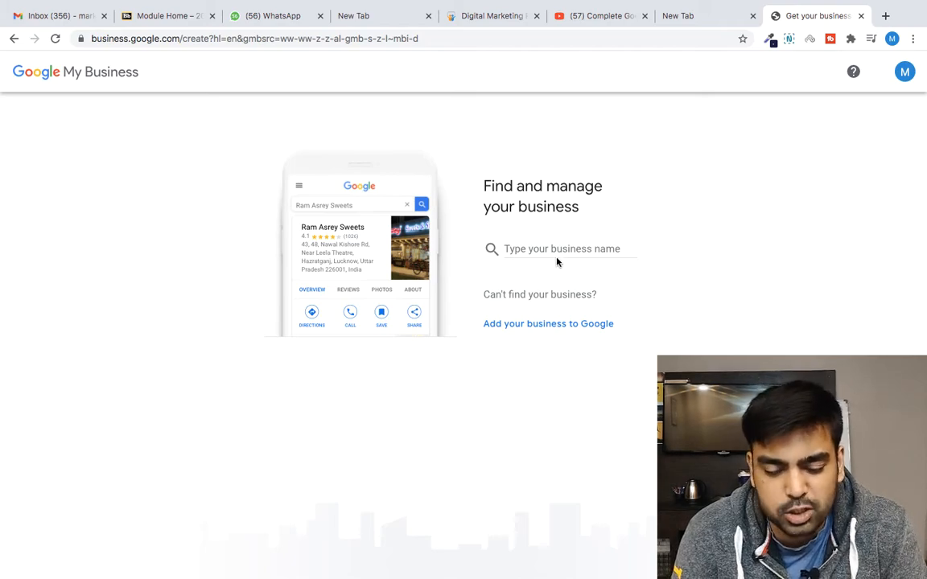
left_click(532, 246)
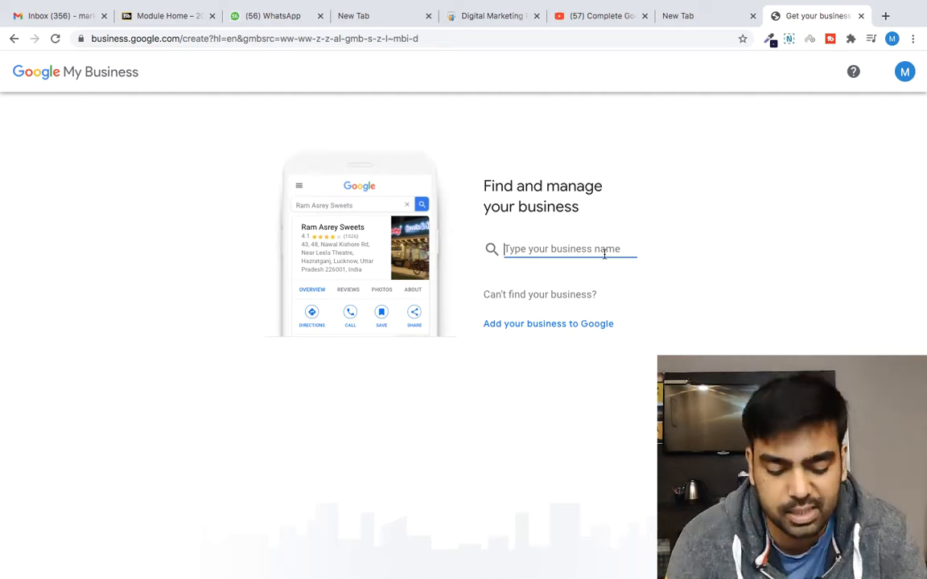
Create a new business named 'Digital marketing agency delhi' and confirm the name
type("digit")
key("BackSpace")
key("BackSpace")
key("BackSpace")
key("BackSpace")
key("BackSpace")
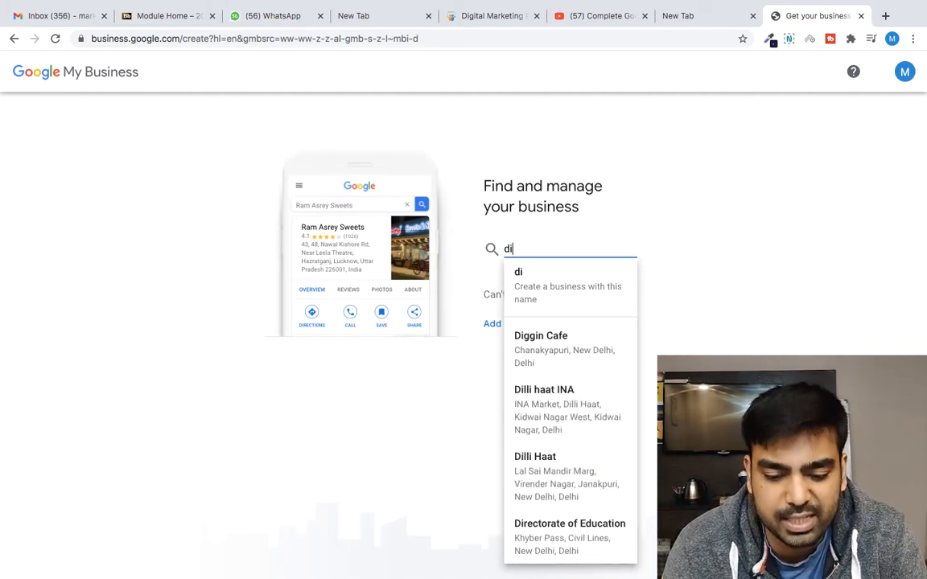
type("D")
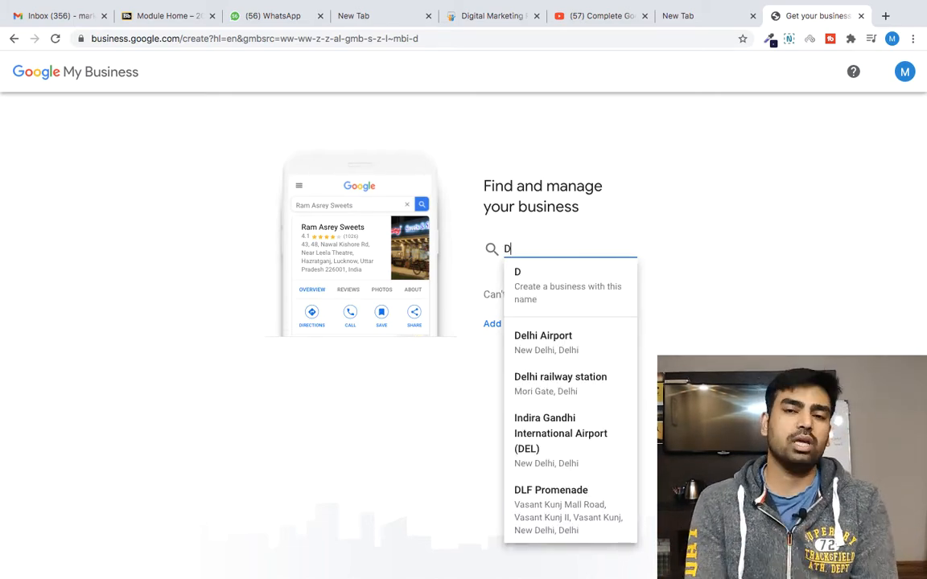
type("i")
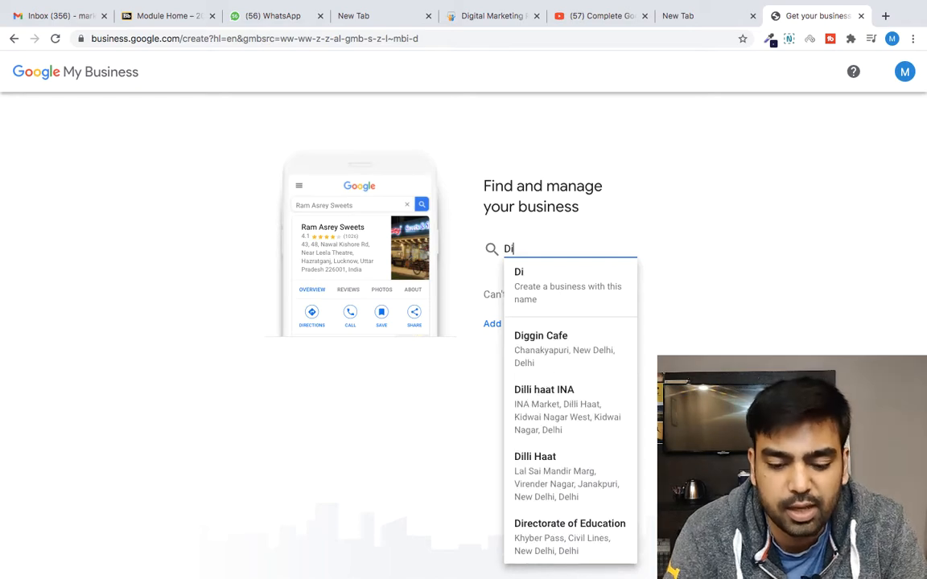
type("gital ma")
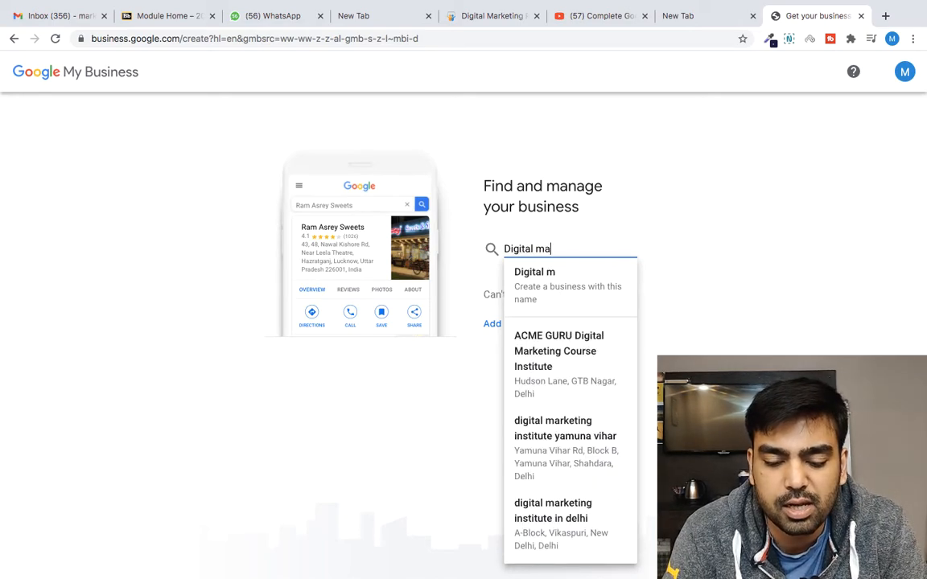
type("rketing angel")
key("BackSpace")
key("BackSpace")
key("BackSpace")
key("BackSpace")
key("BackSpace")
type("agency")
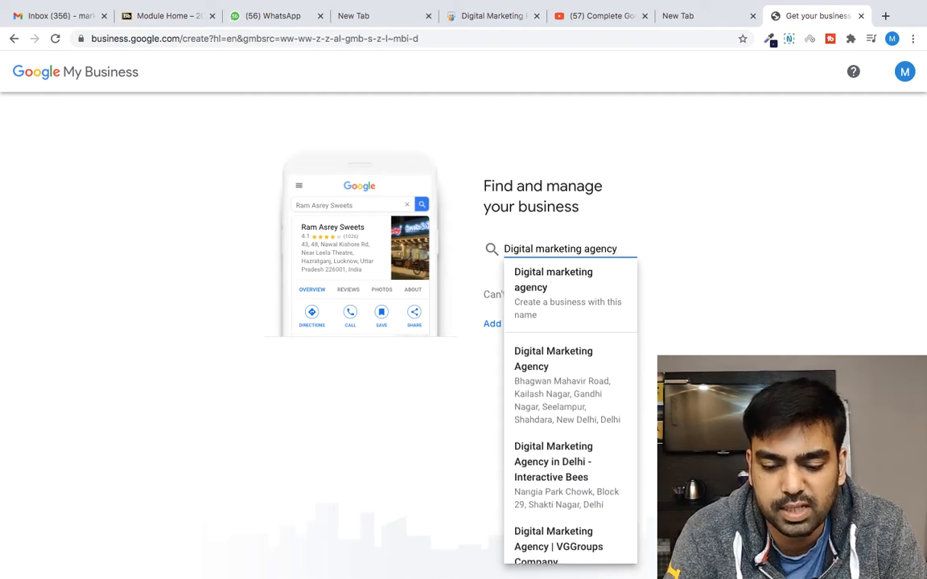
type(" delhi")
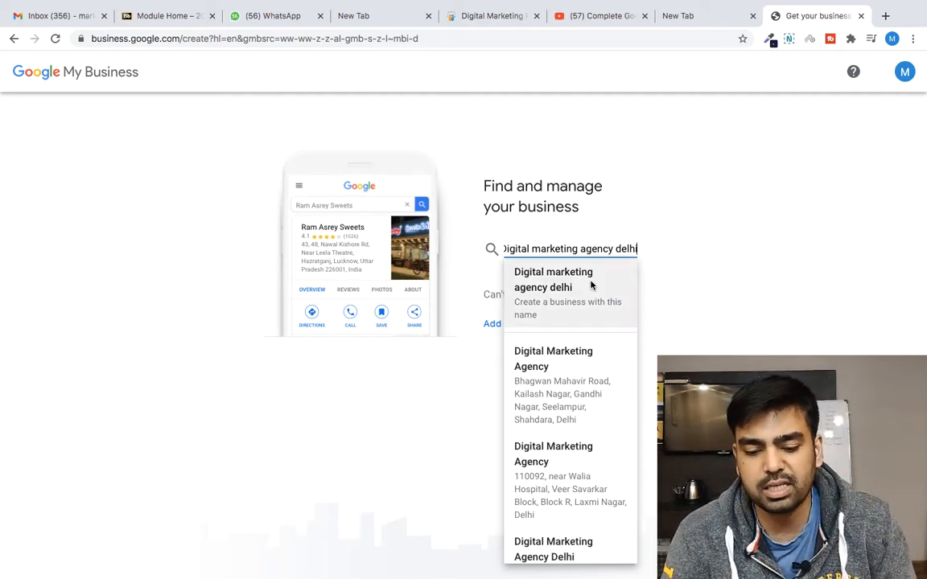
left_click(564, 281)
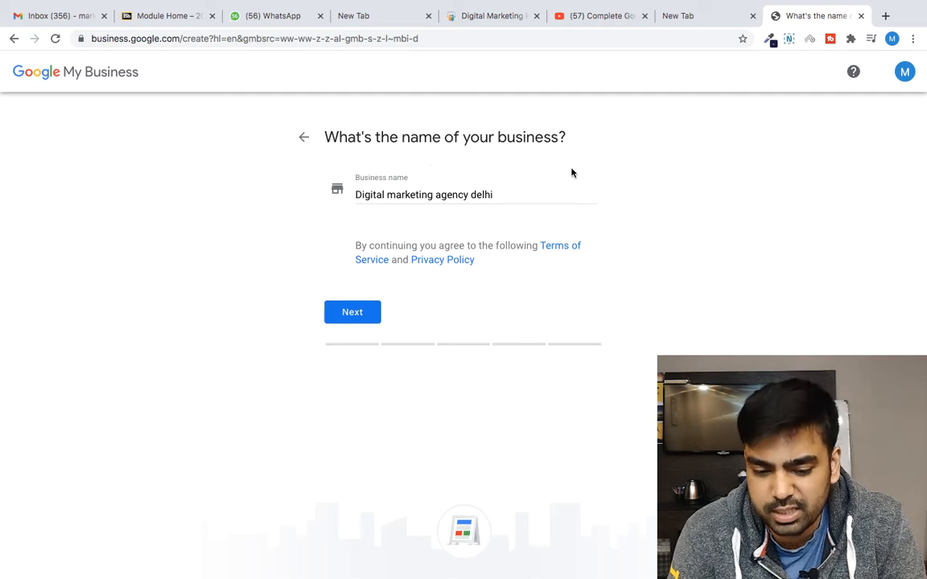
left_click(352, 320)
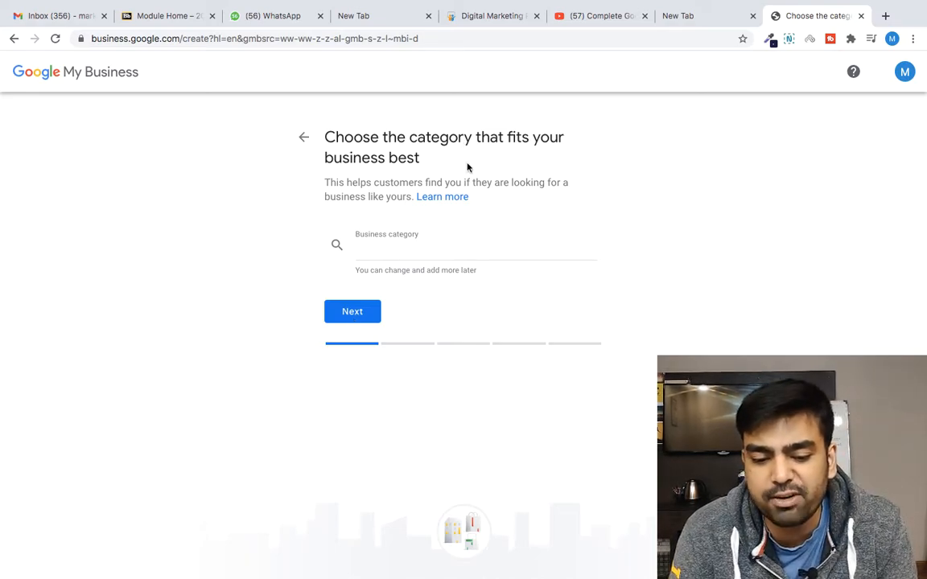
Search 'marketing', pick Marketing agency as the category, and continue
left_click(384, 252)
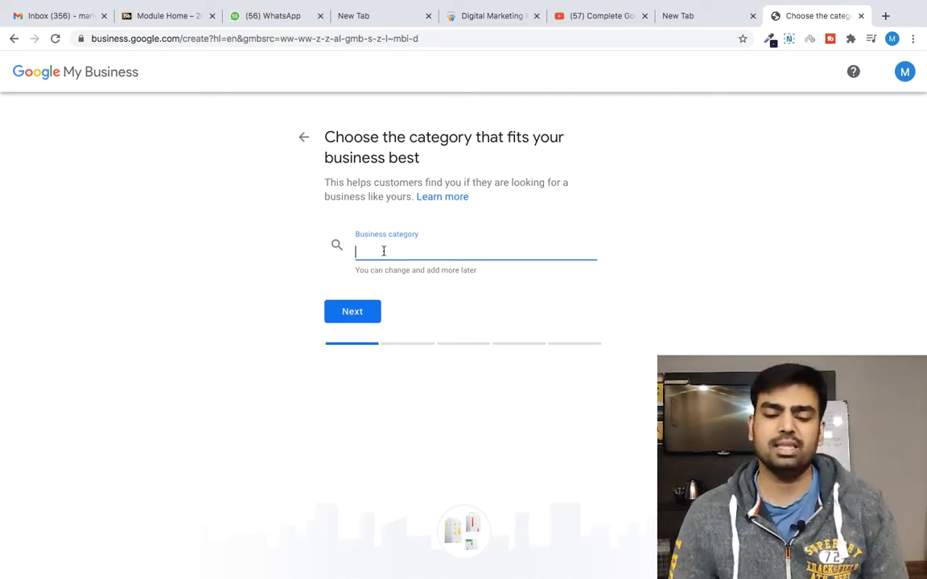
type("d")
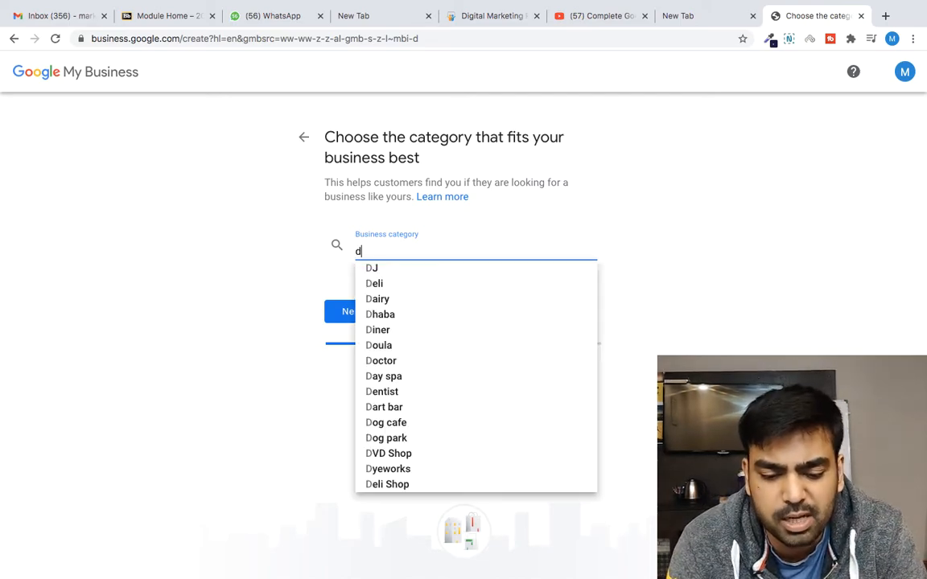
key("BackSpace")
type("marketing")
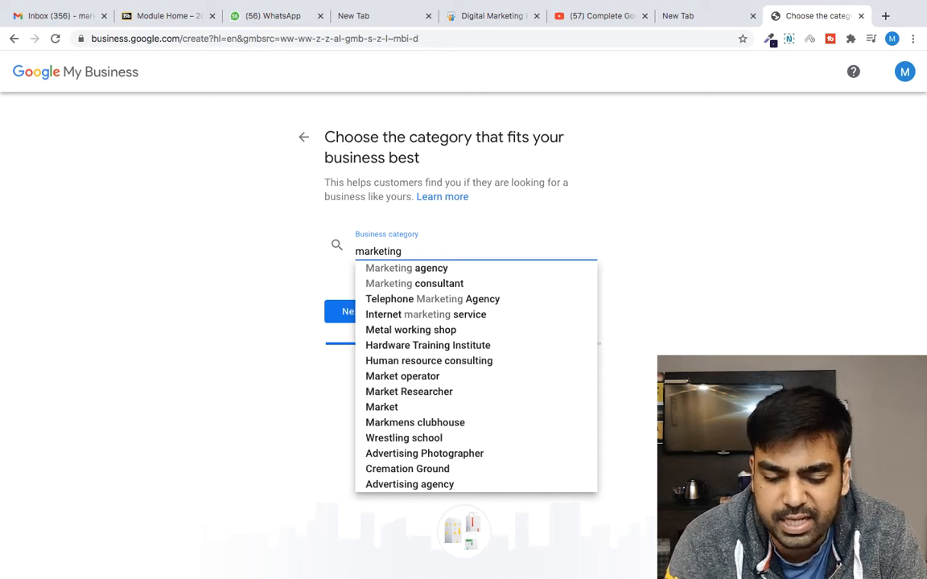
left_click(387, 268)
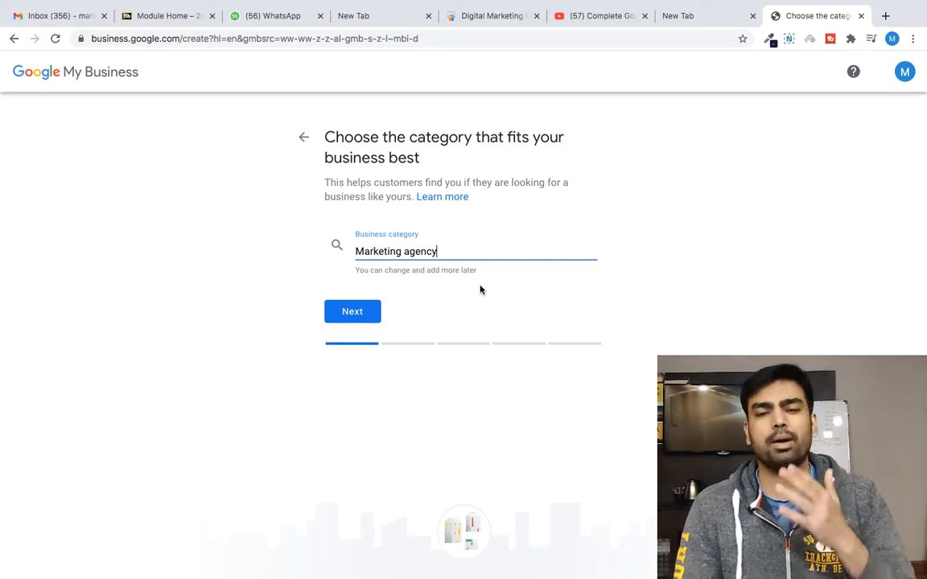
type(",")
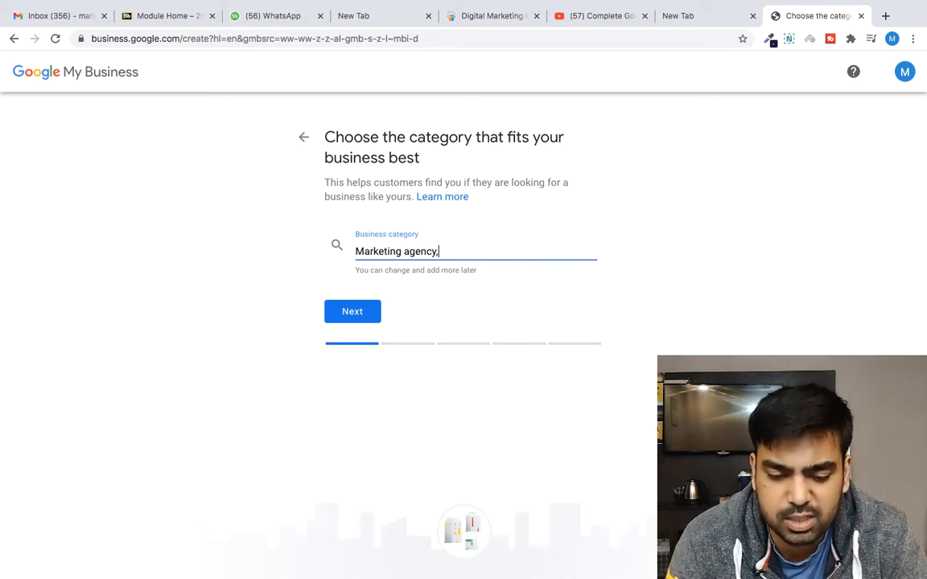
key("BackSpace")
key("BackSpace")
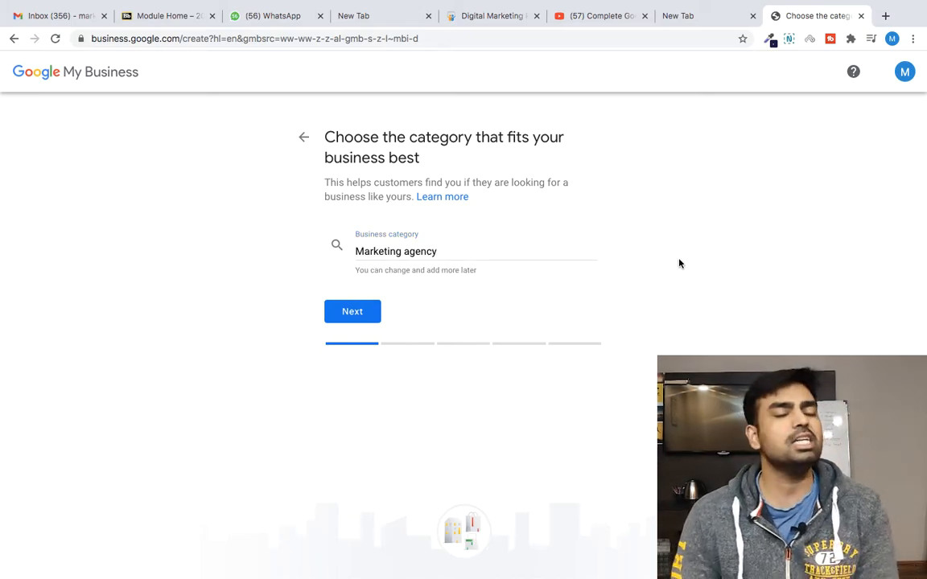
left_click(372, 314)
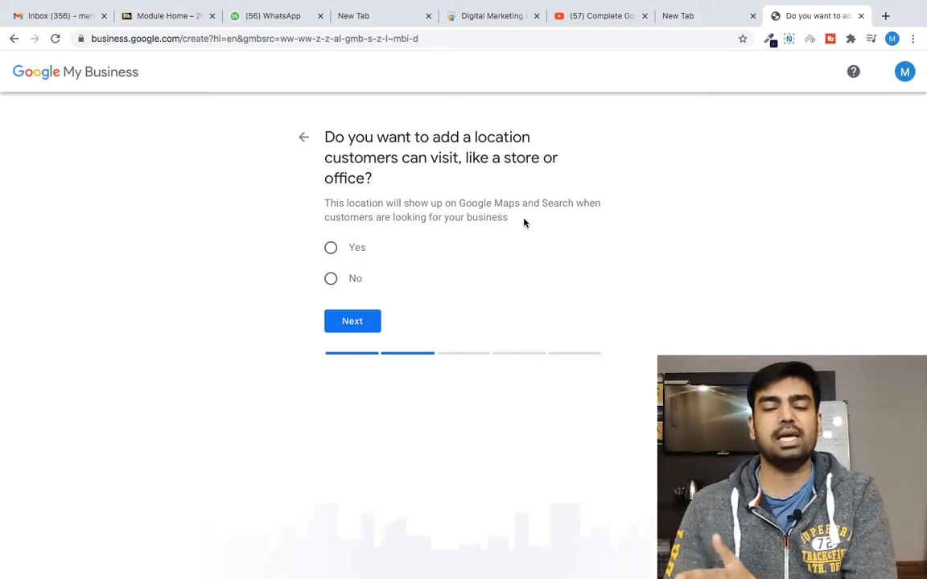
Add a visitable location with a New Delhi street address and state Delhi, then submit it
left_click(330, 251)
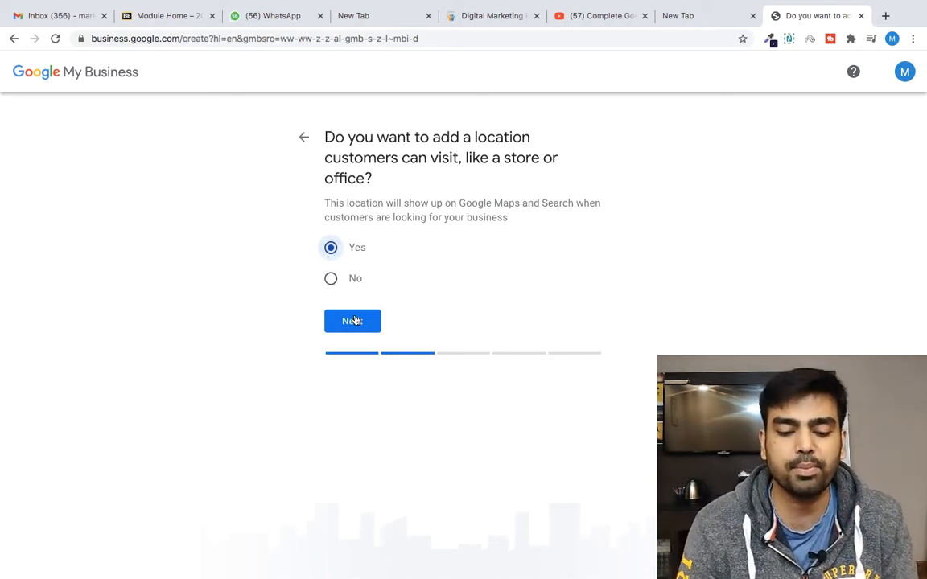
left_click(354, 320)
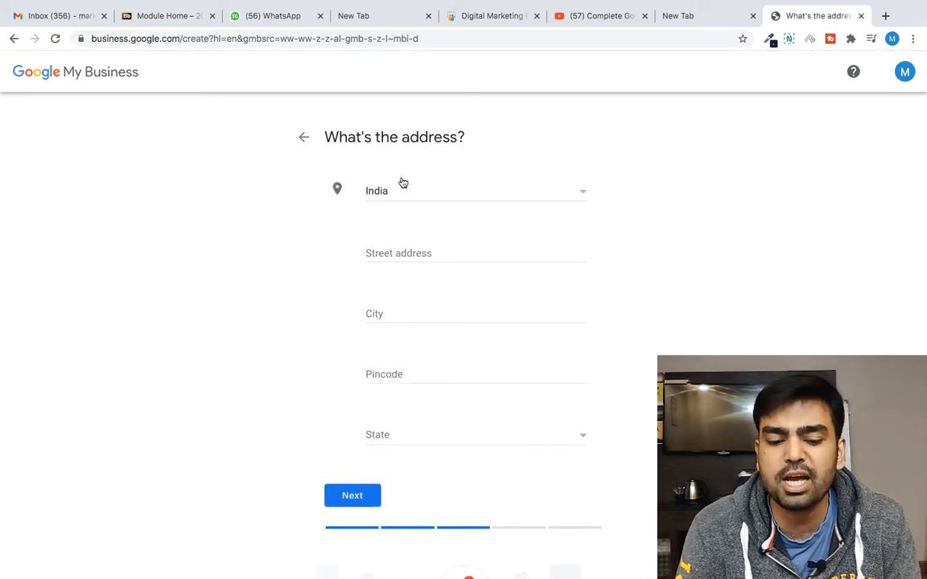
left_click(405, 252)
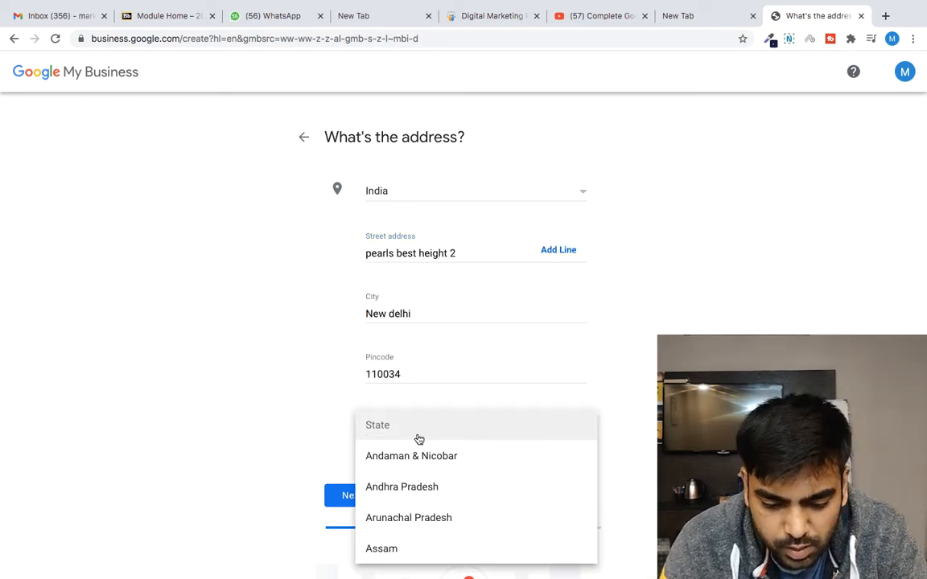
scroll(418, 440, "down", 3)
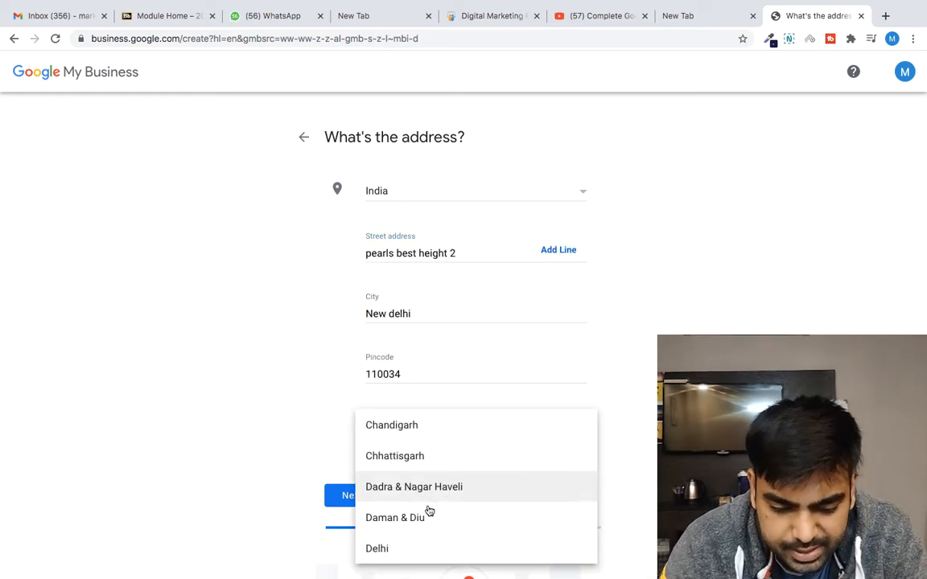
left_click(427, 548)
left_click(346, 496)
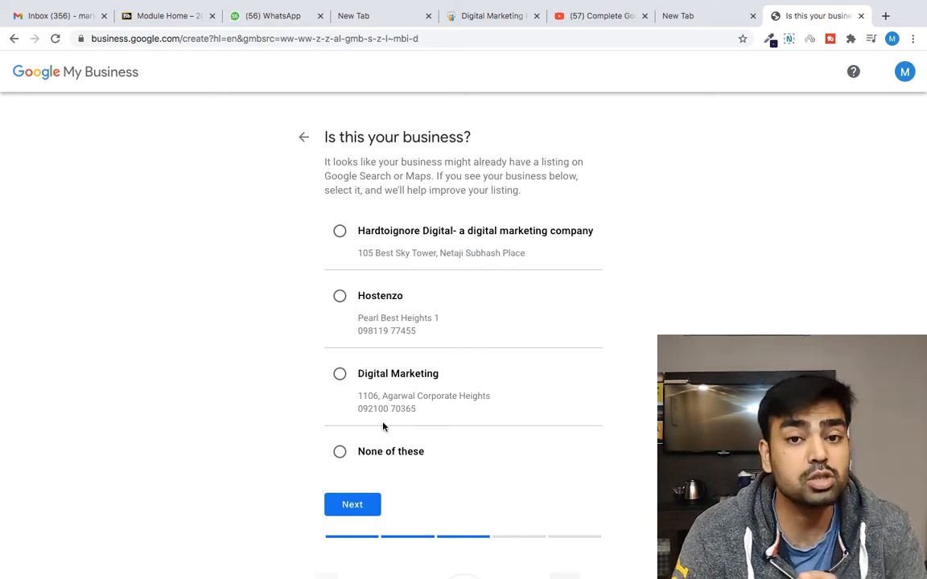
Choose 'None of these' for the suggested matching listings and continue
left_click(341, 453)
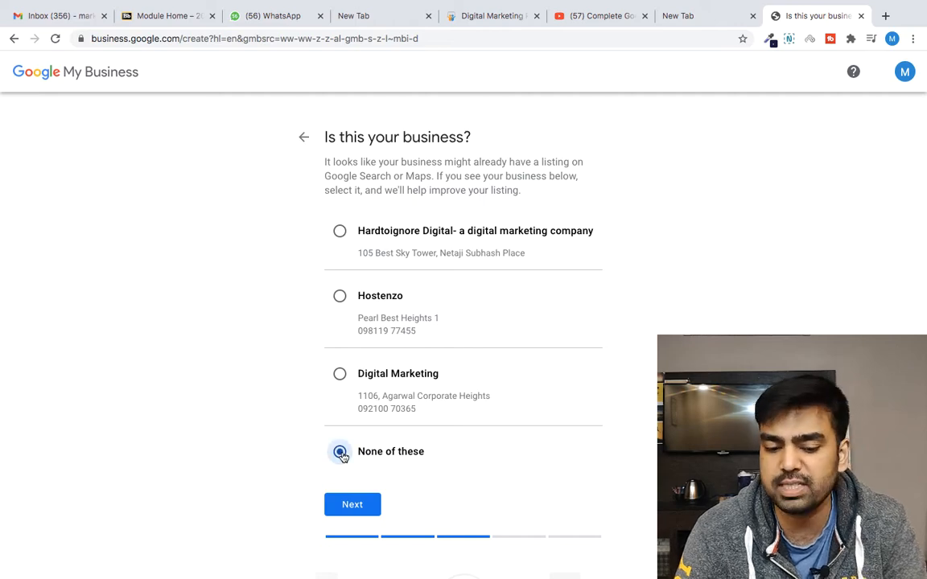
left_click(354, 512)
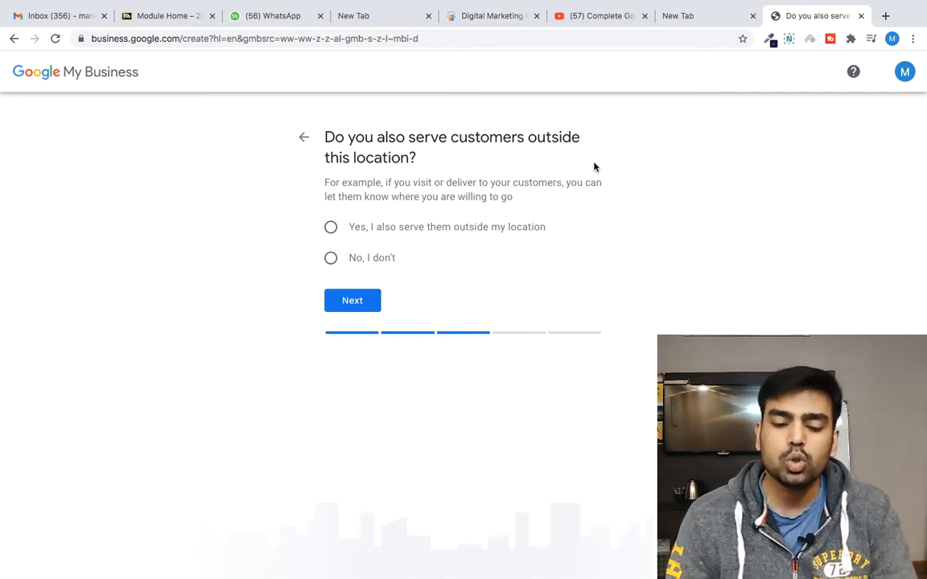
Correct an initial Yes to 'No, I don't' for serving customers outside the location
left_click(331, 230)
left_click(353, 303)
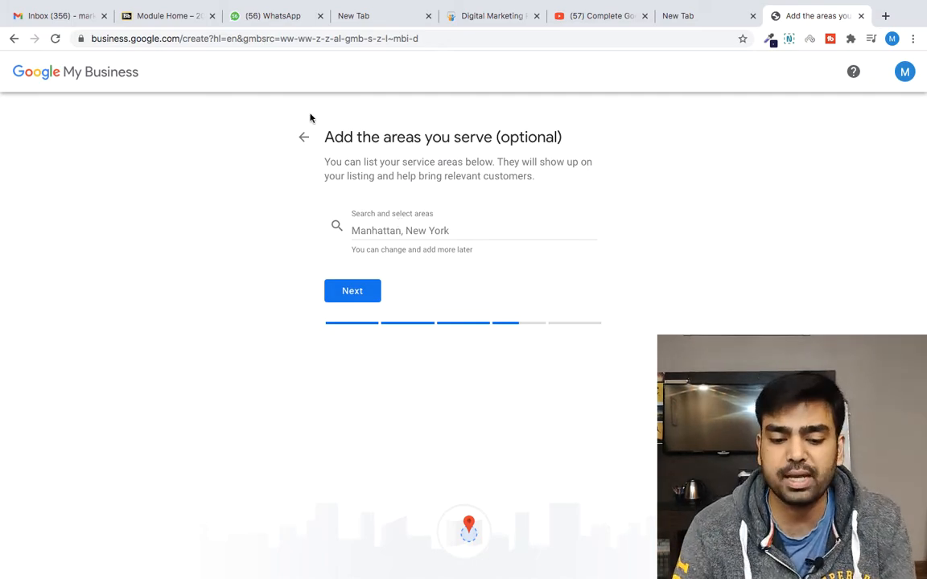
left_click(303, 137)
left_click(331, 257)
left_click(351, 302)
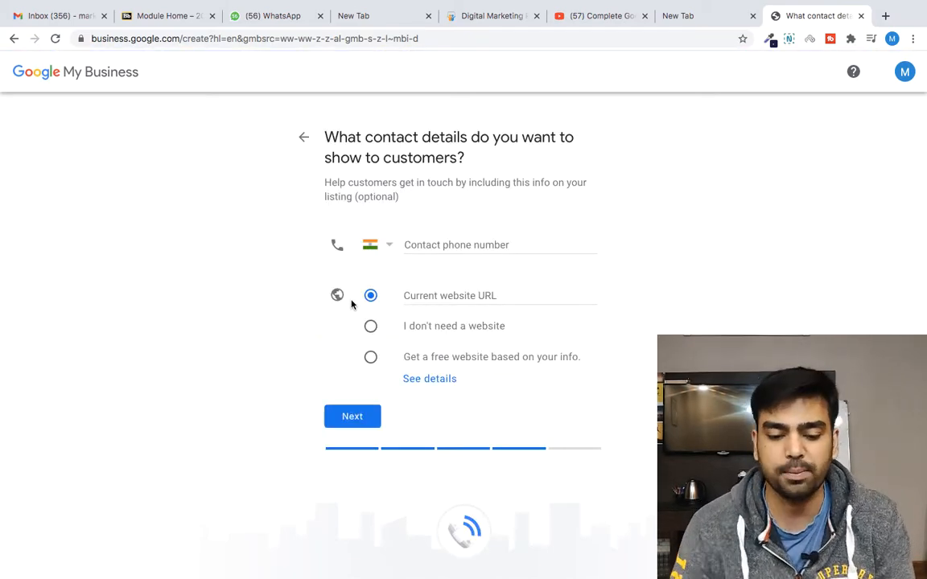
Enter the business contact phone number, choose 'I don't need a website', and continue
left_click(447, 240)
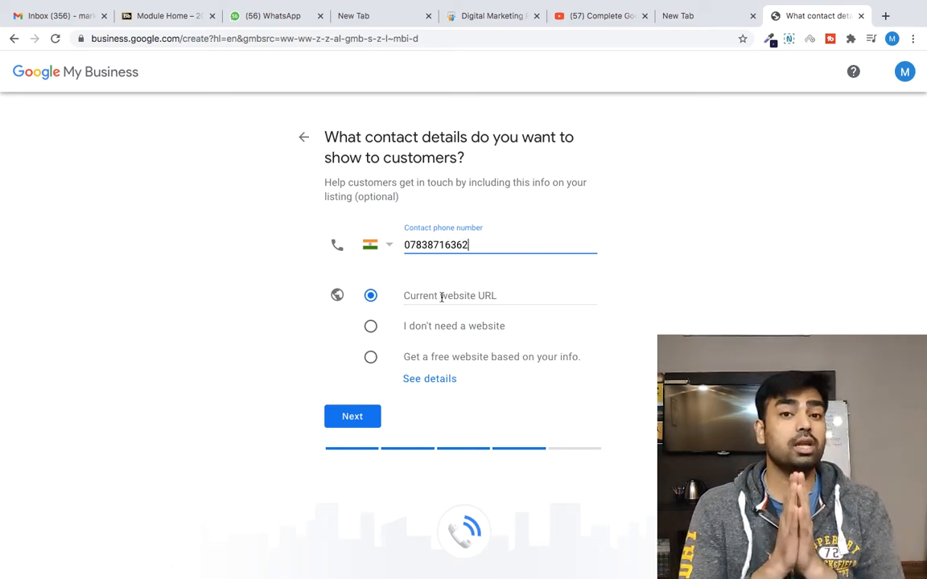
left_click(370, 327)
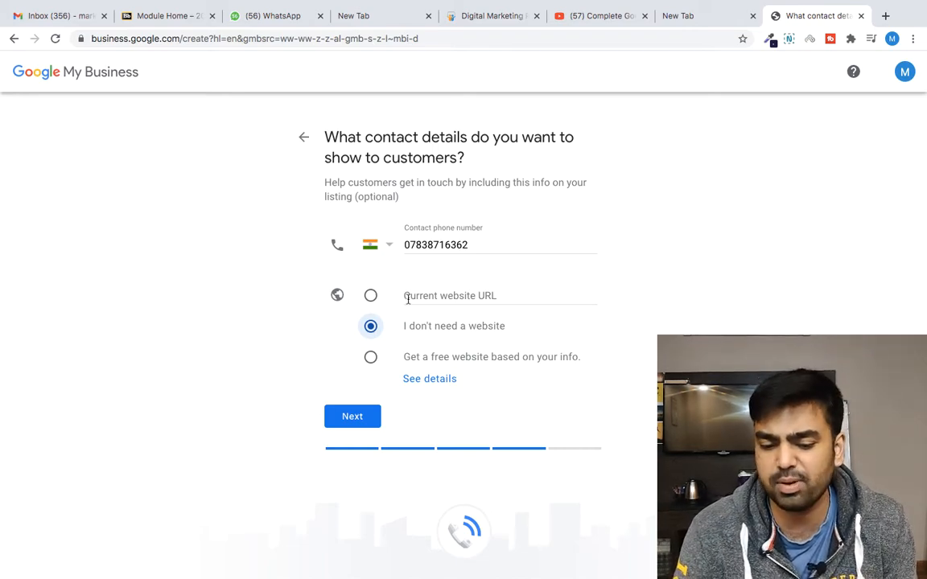
left_click(352, 413)
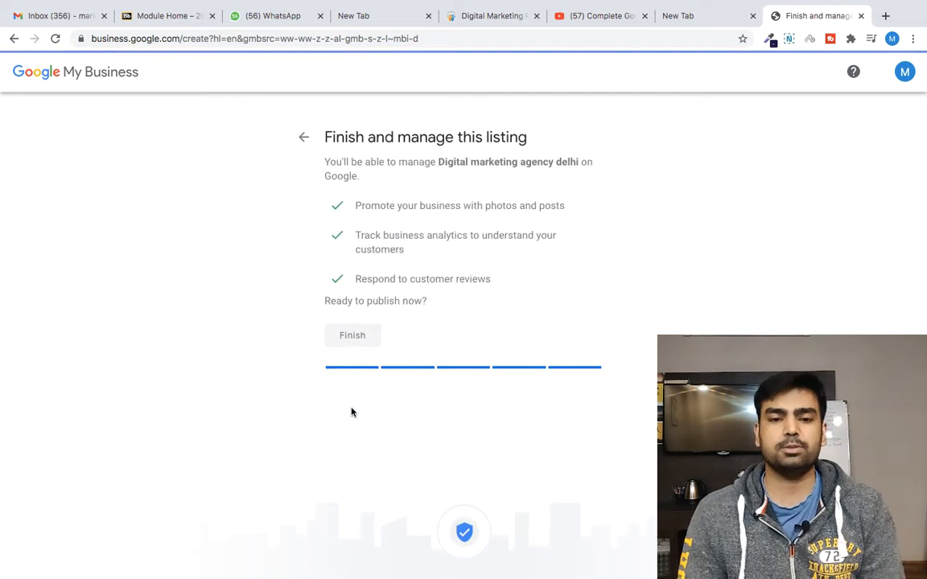
Finish and publish the 'Digital marketing agency delhi' listing
left_click(354, 336)
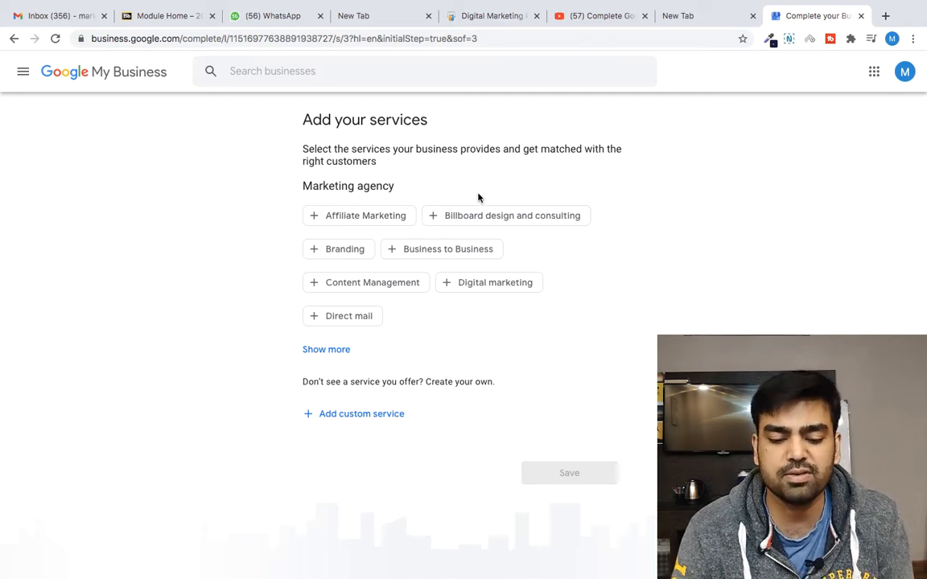
Pick Digital marketing, Content Management and Affiliate Marketing as services, drop the empty custom entry, and save
left_click(482, 285)
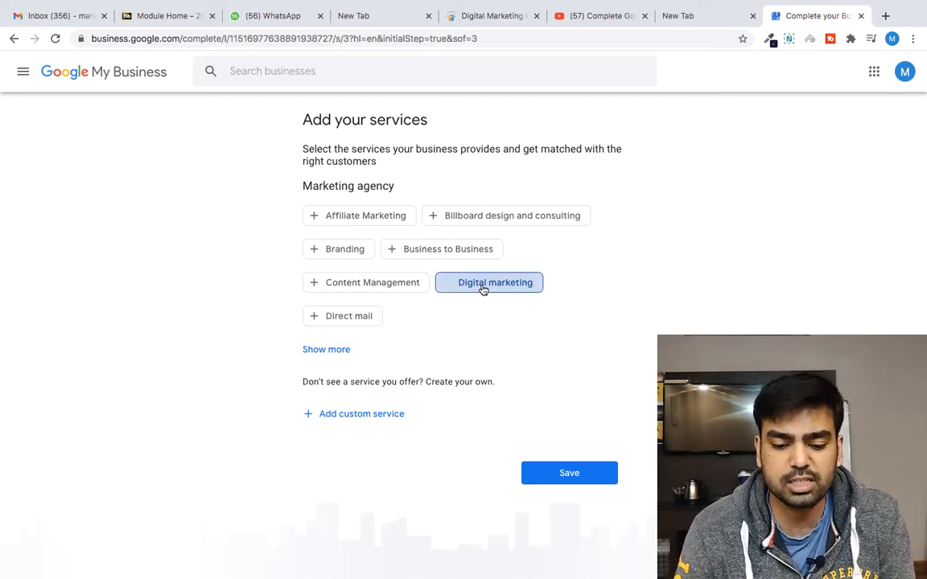
left_click(373, 284)
left_click(361, 216)
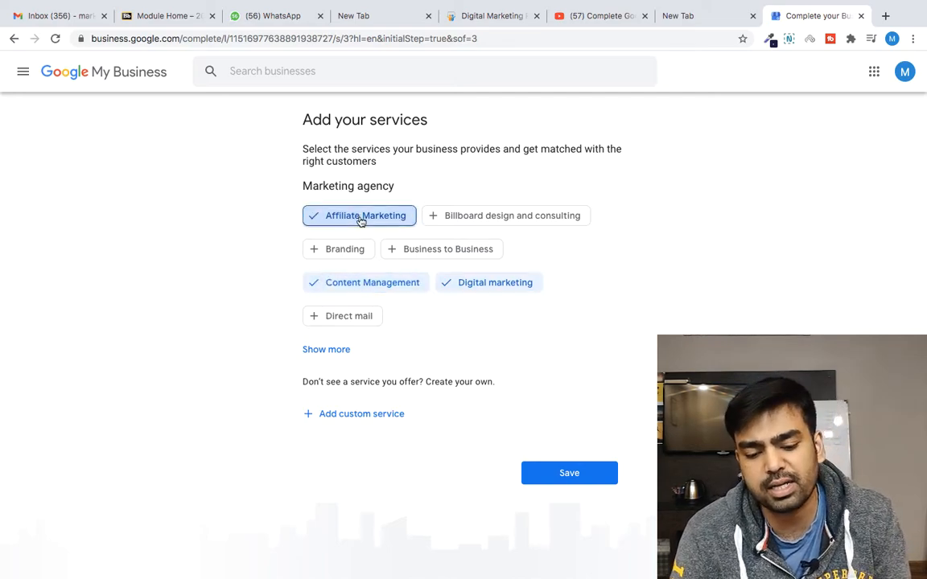
left_click(385, 416)
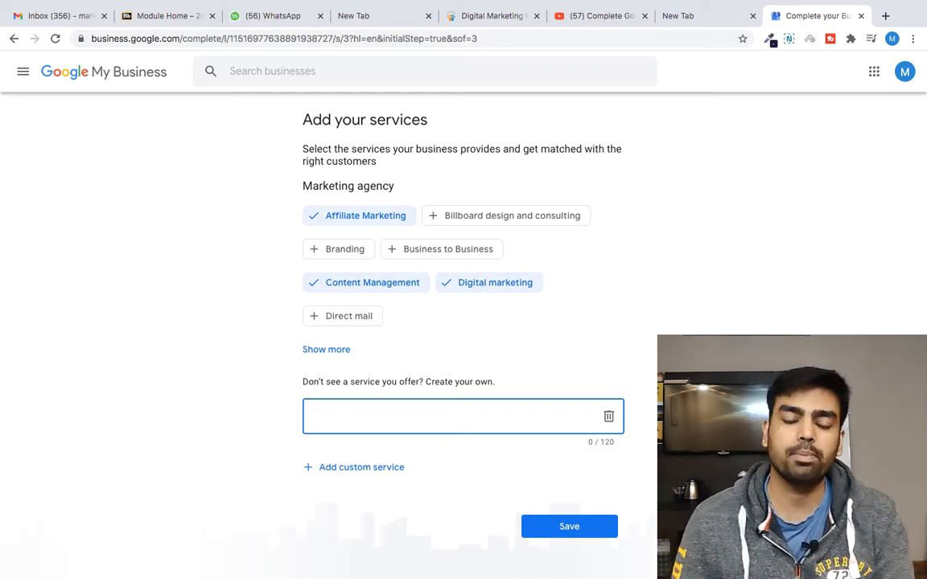
scroll(587, 447, "down", 1)
left_click(587, 442)
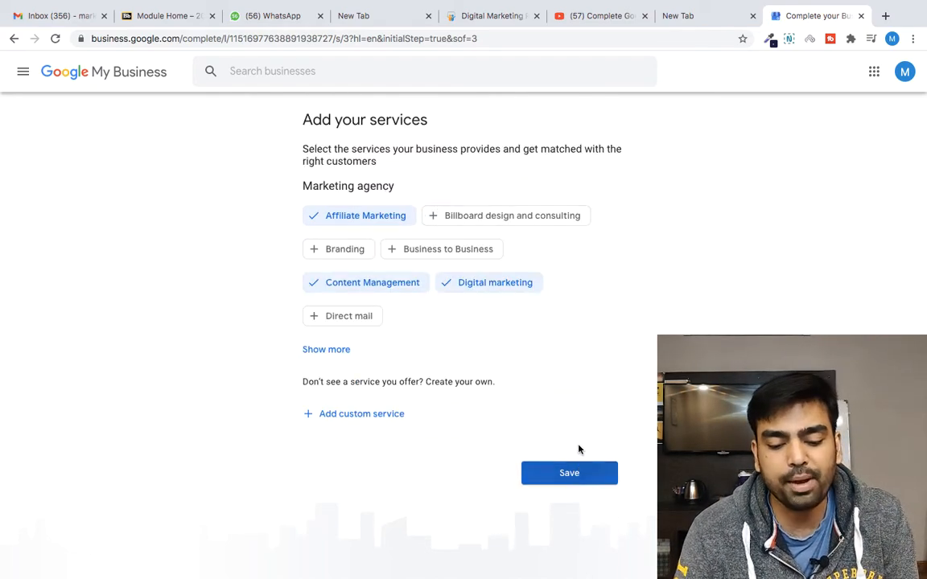
left_click(562, 472)
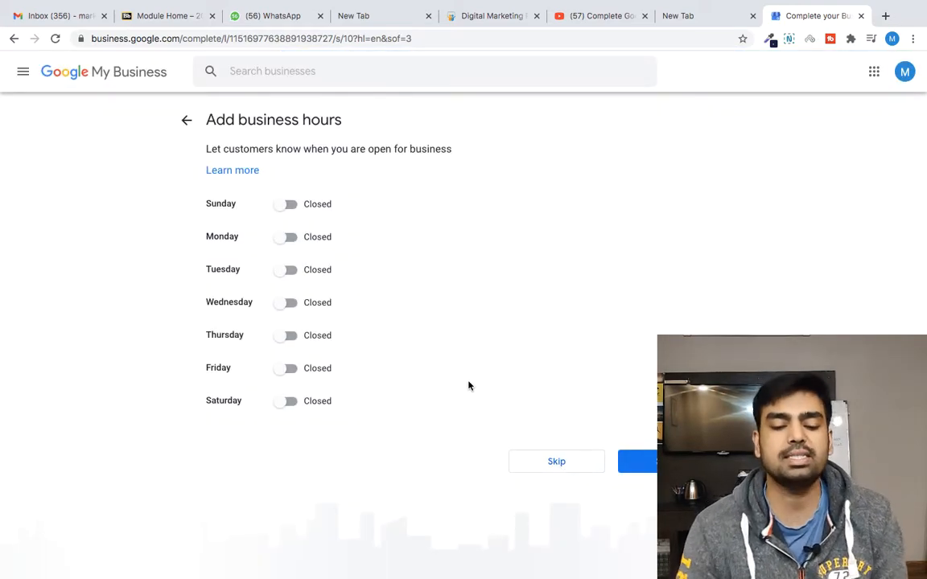
Mark Monday open from 9:00 AM to 6:30 PM and save the business hours
left_click(290, 241)
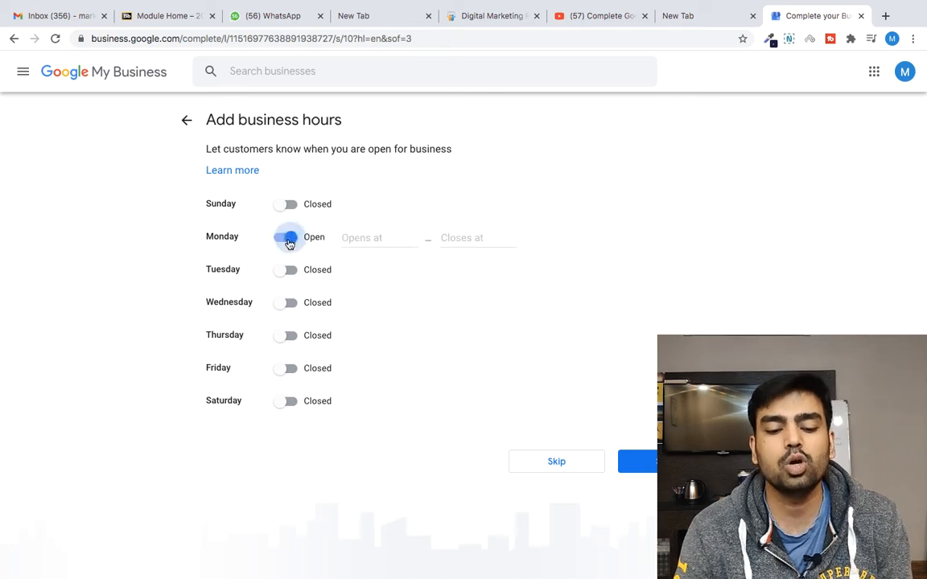
left_click(372, 239)
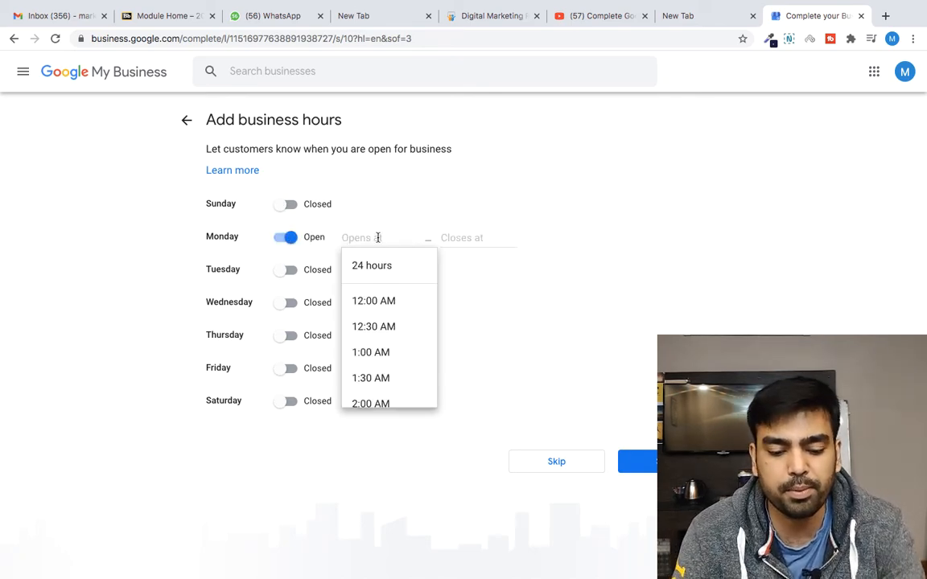
type("0")
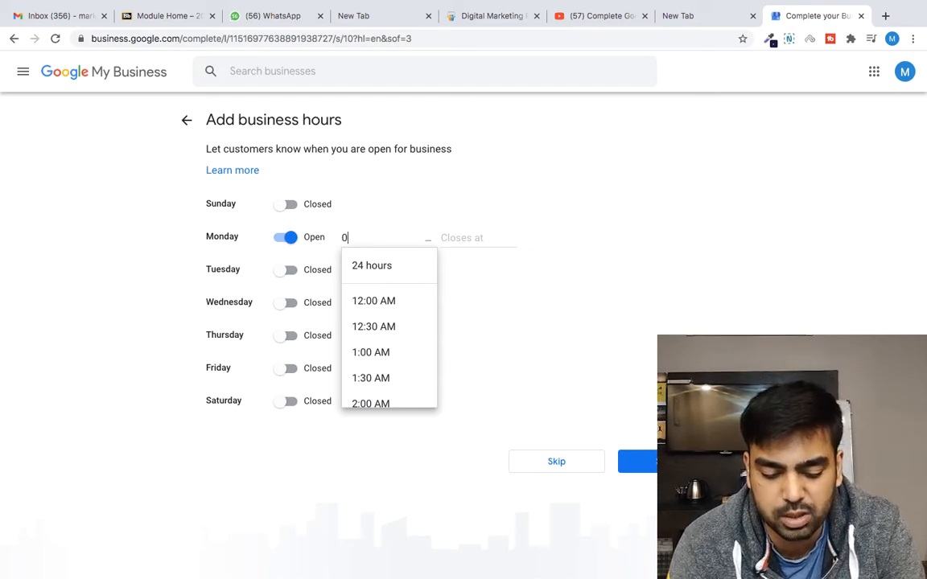
type("9")
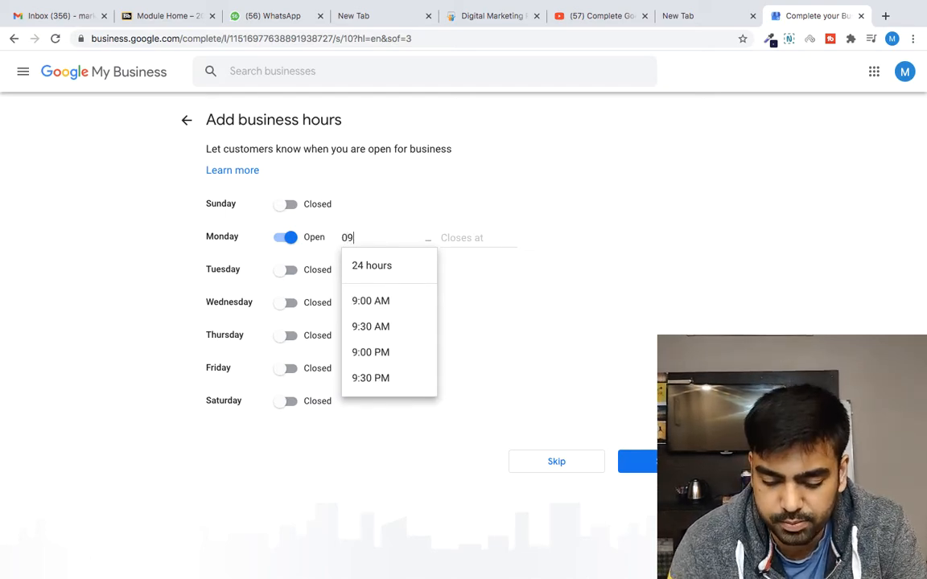
type(":00")
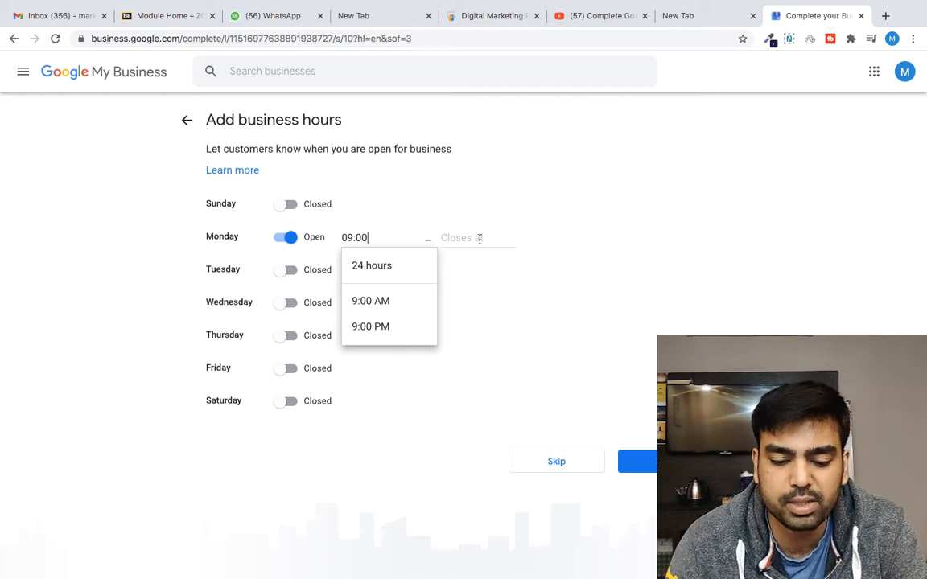
left_click(478, 238)
type("6")
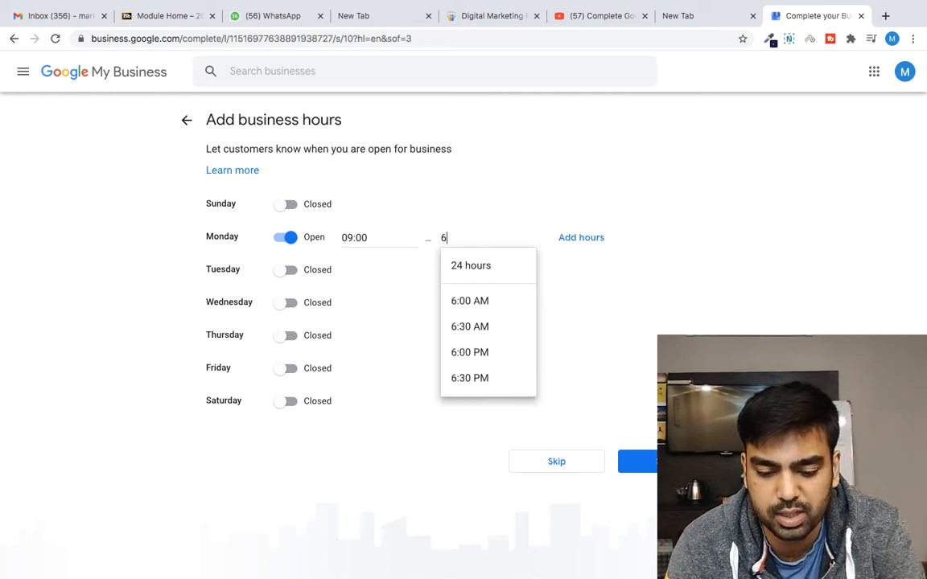
type(":")
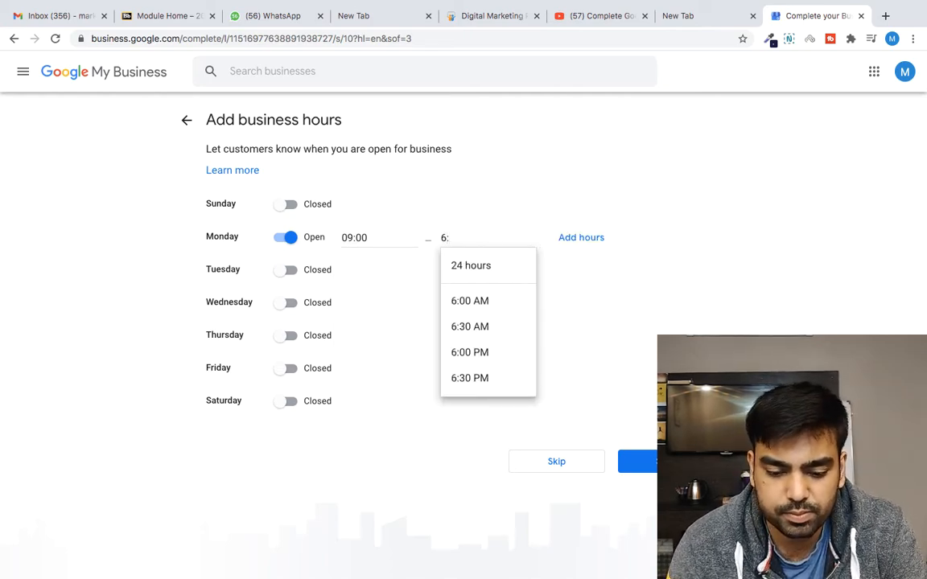
type("30")
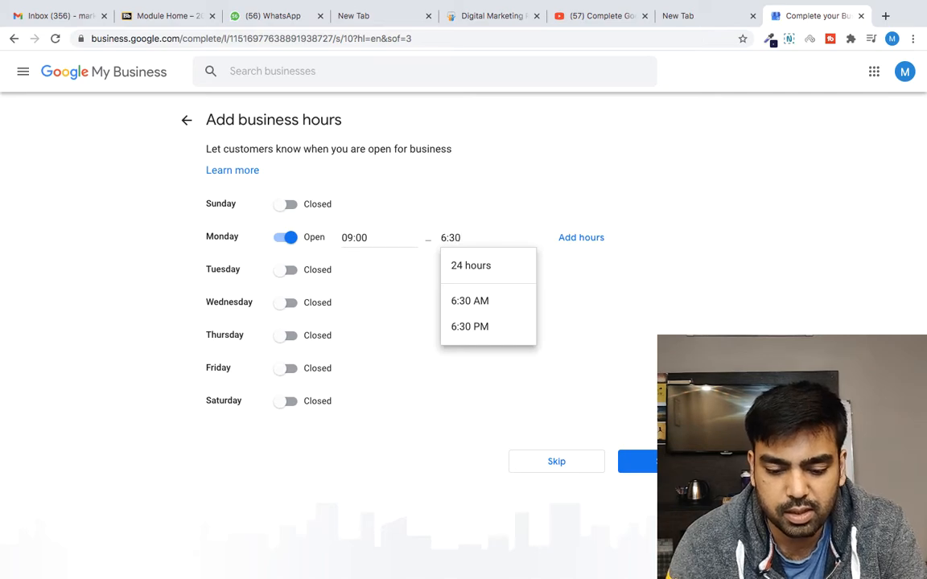
left_click(481, 327)
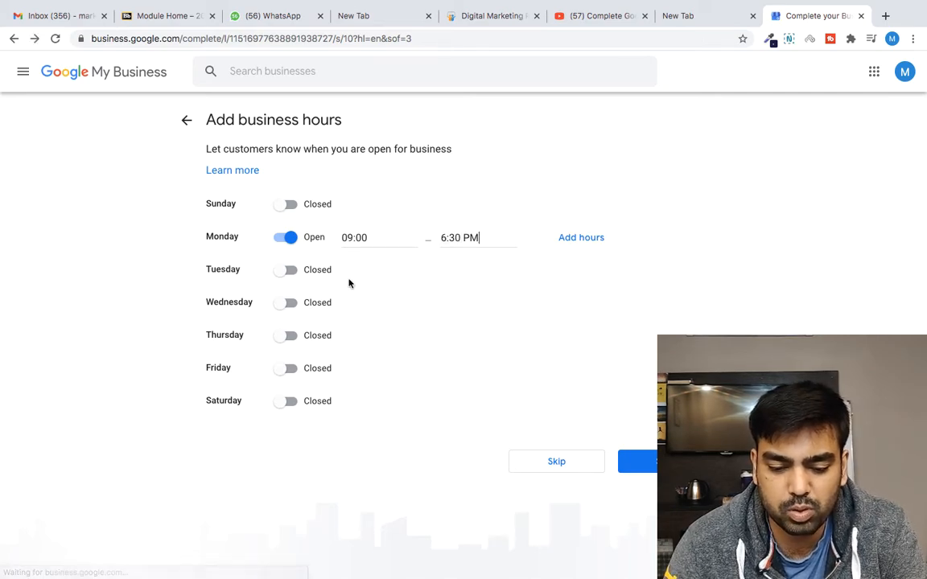
left_click(371, 235)
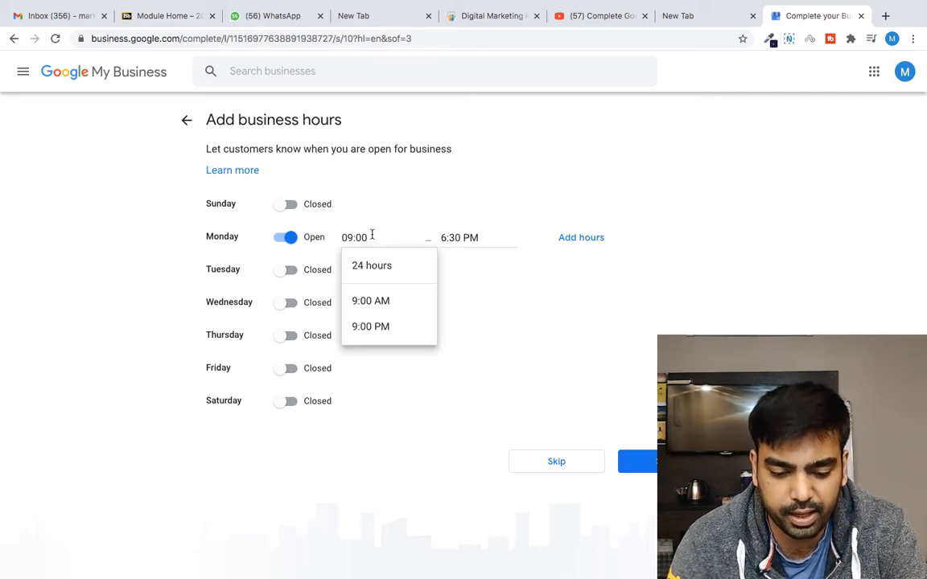
left_click(392, 300)
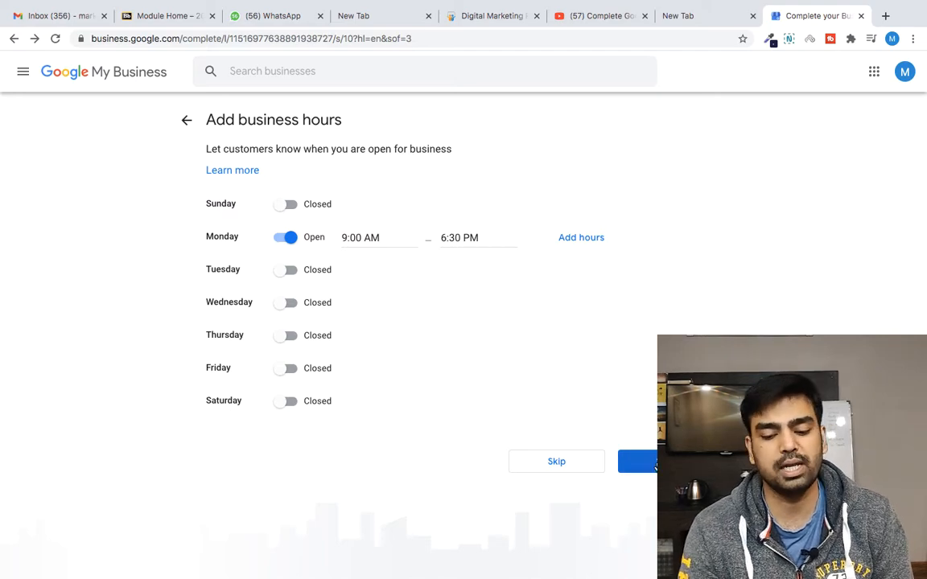
left_click(640, 461)
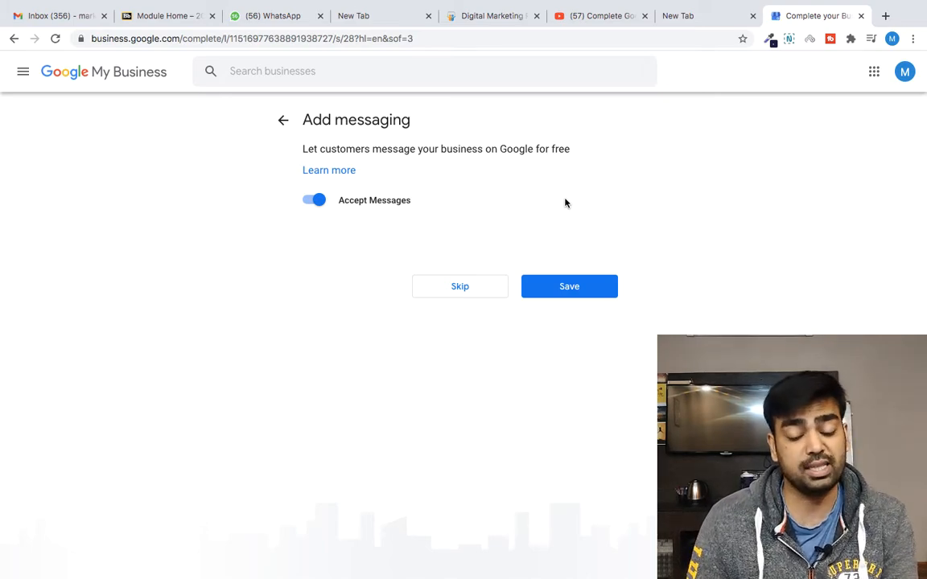
Save the messaging step with Accept Messages left on
left_click(571, 288)
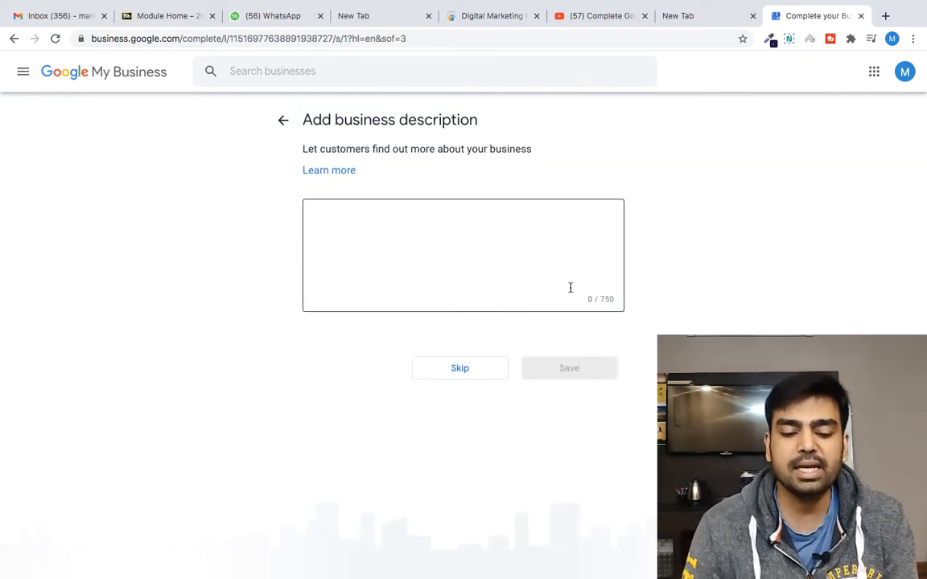
Replace the test text with the description 'digital marketing agency in delhi' and save it
left_click(437, 233)
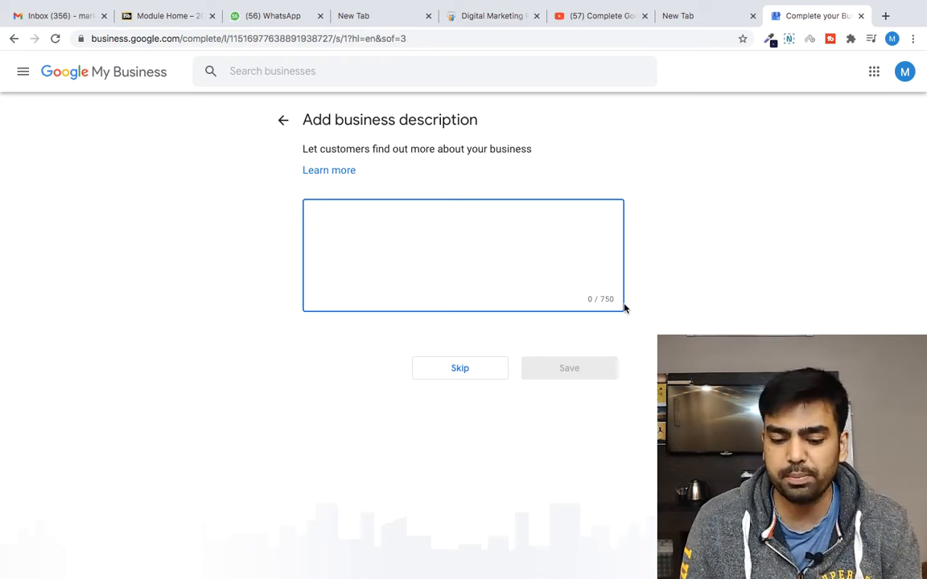
type("efdfd")
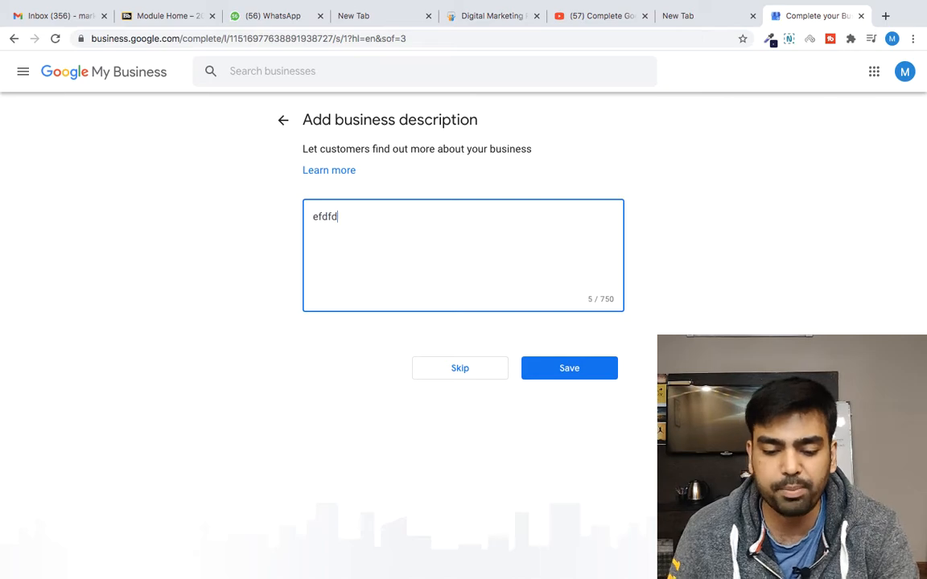
key("BackSpace")
key("BackSpace")
key("BackSpace")
key("BackSpace")
key("BackSpace")
type("digital marketing agency in delhi")
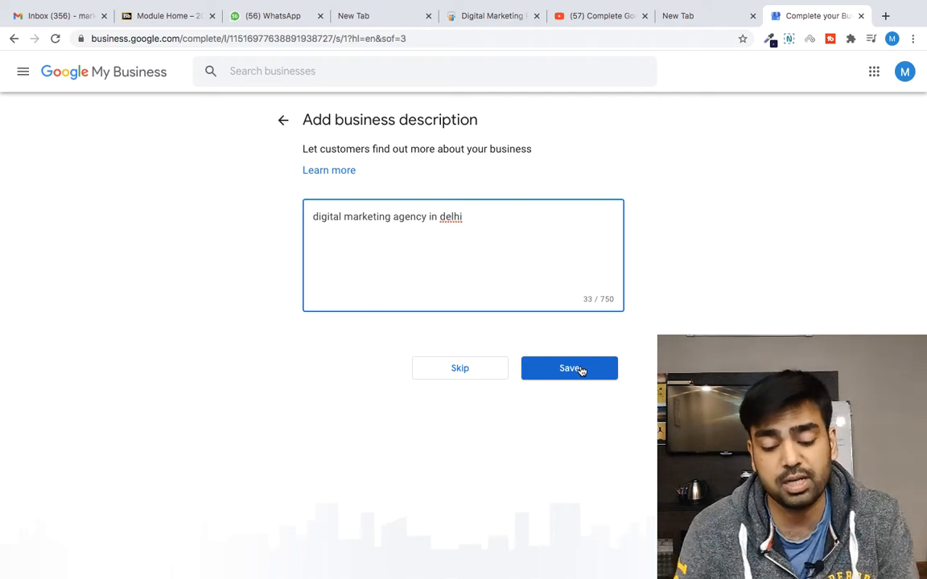
left_click(581, 370)
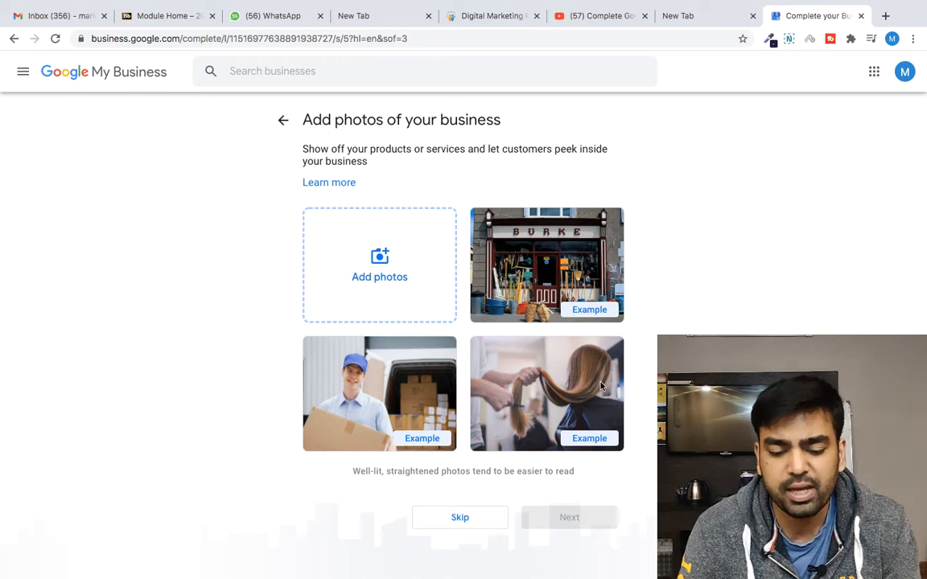
Skip the photos step and continue to the Digital marketing agency delhi dashboard
left_click(459, 518)
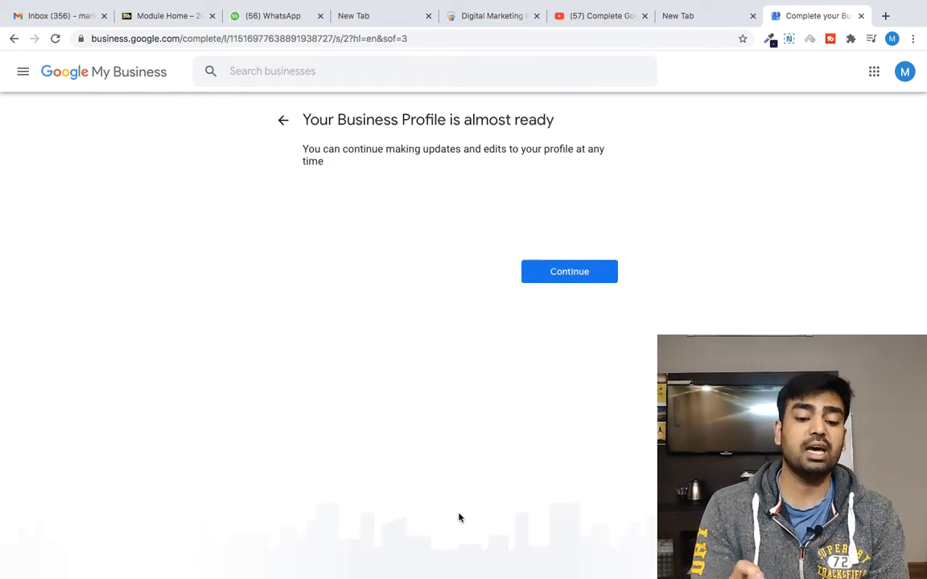
left_click(577, 275)
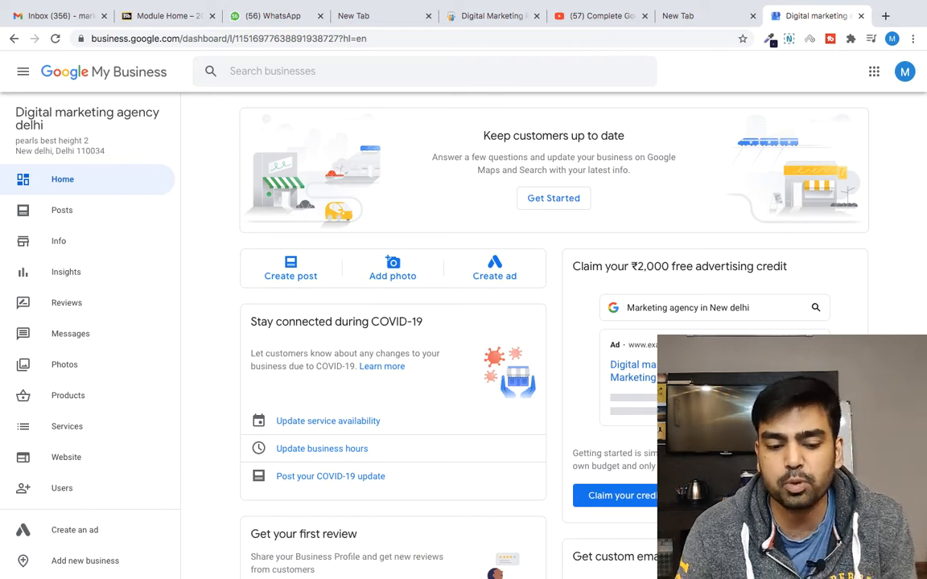
scroll(490, 472, "down", 2)
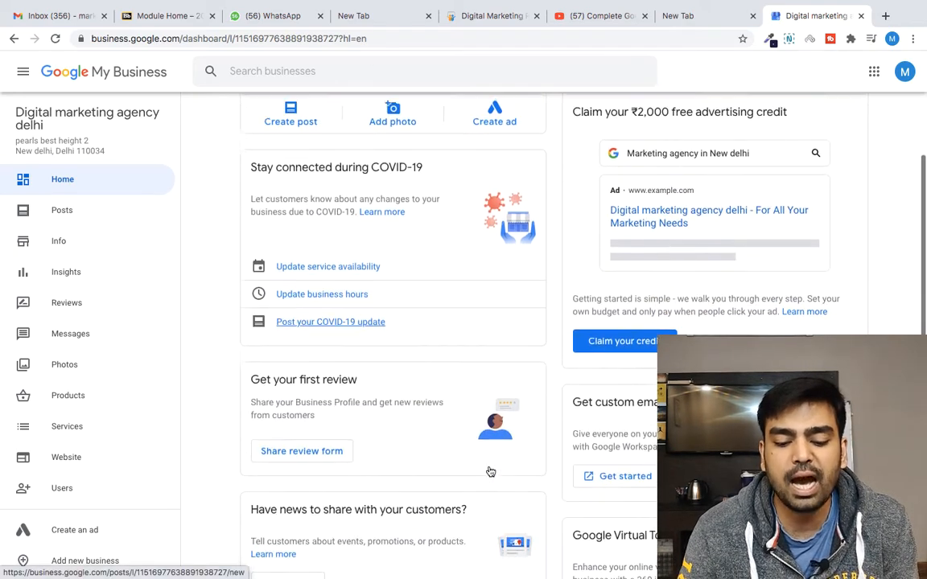
scroll(490, 472, "down", 3)
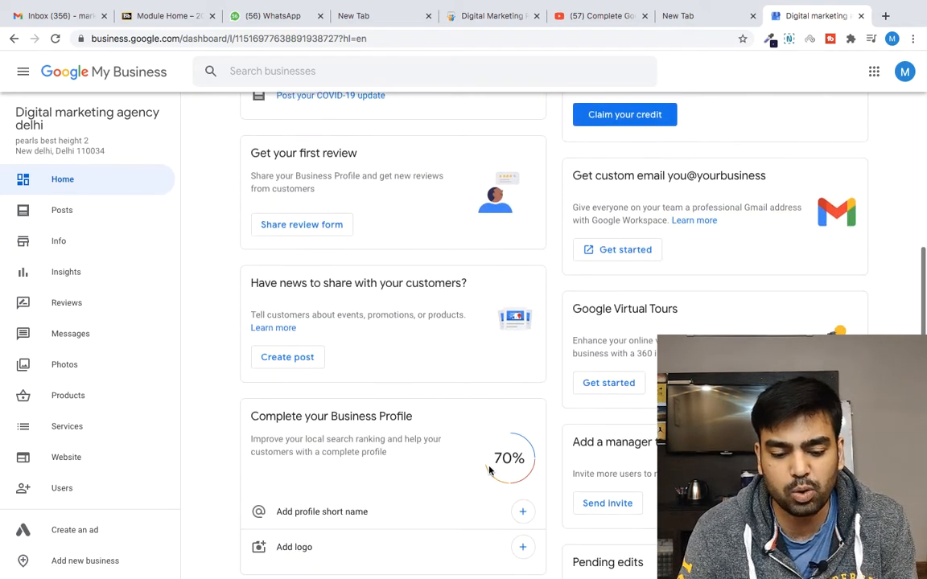
scroll(490, 472, "down", 1)
scroll(490, 472, "down", 3)
scroll(490, 471, "up", 5)
scroll(489, 470, "down", 1)
scroll(490, 471, "up", 2)
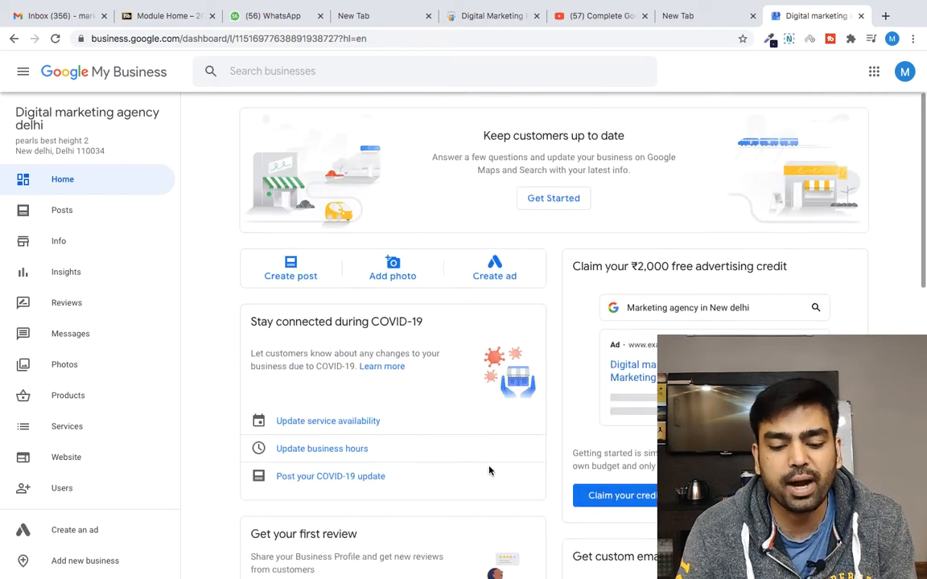
scroll(490, 471, "down", 5)
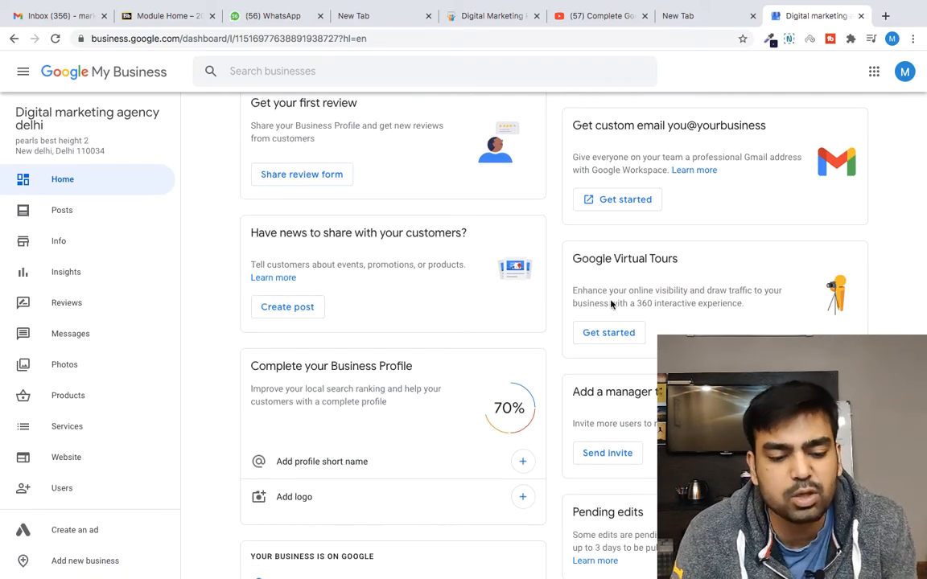
scroll(355, 400, "down", 3)
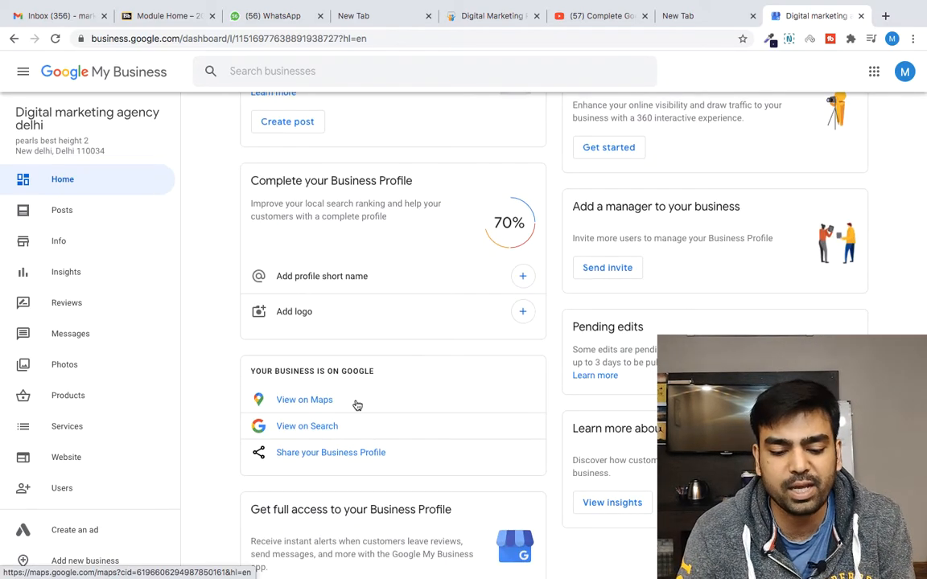
scroll(355, 400, "down", 1)
scroll(356, 400, "up", 1)
scroll(355, 400, "up", 5)
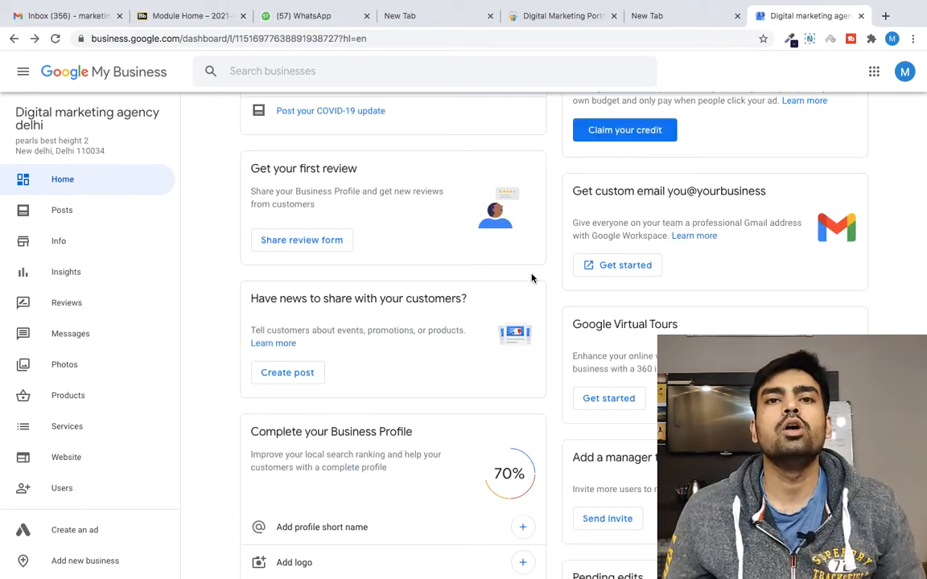
scroll(531, 279, "up", 4)
scroll(531, 278, "down", 8)
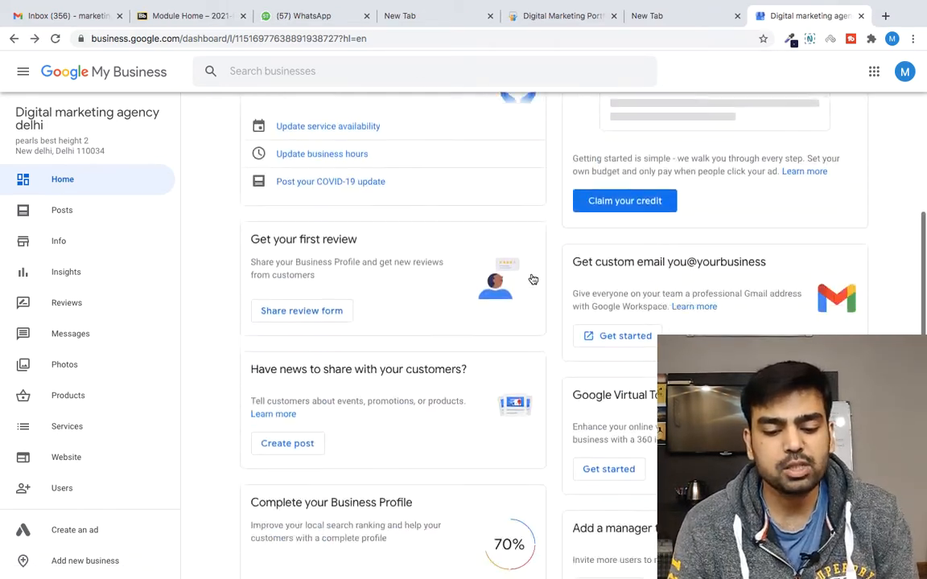
scroll(531, 279, "up", 8)
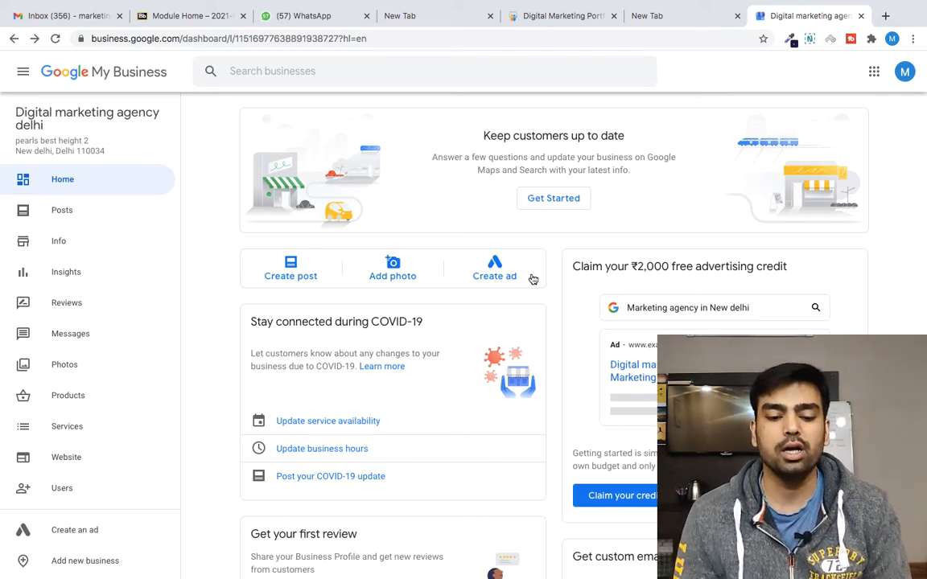
From the Businesses list, open verification for the Marketing Bounce listing
left_click(122, 79)
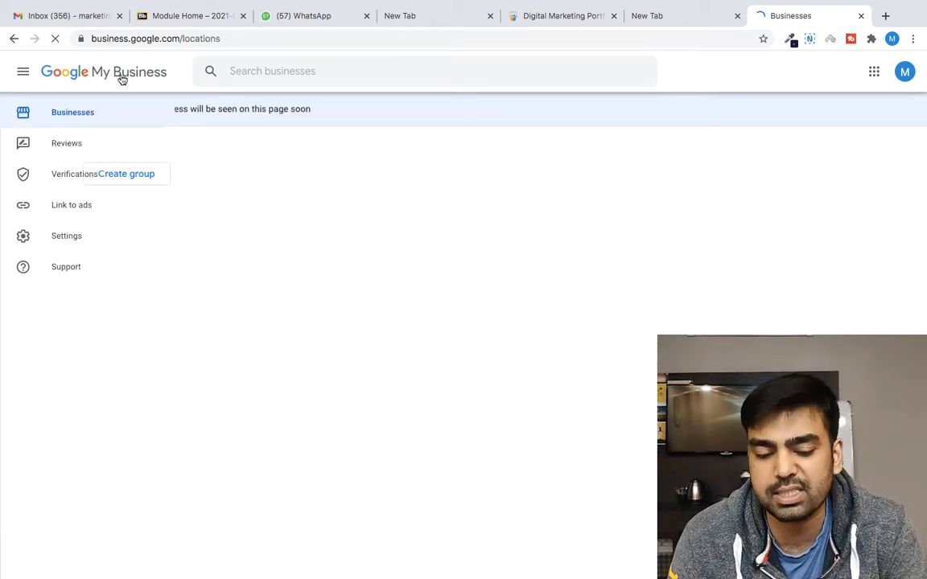
scroll(476, 406, "down", 5)
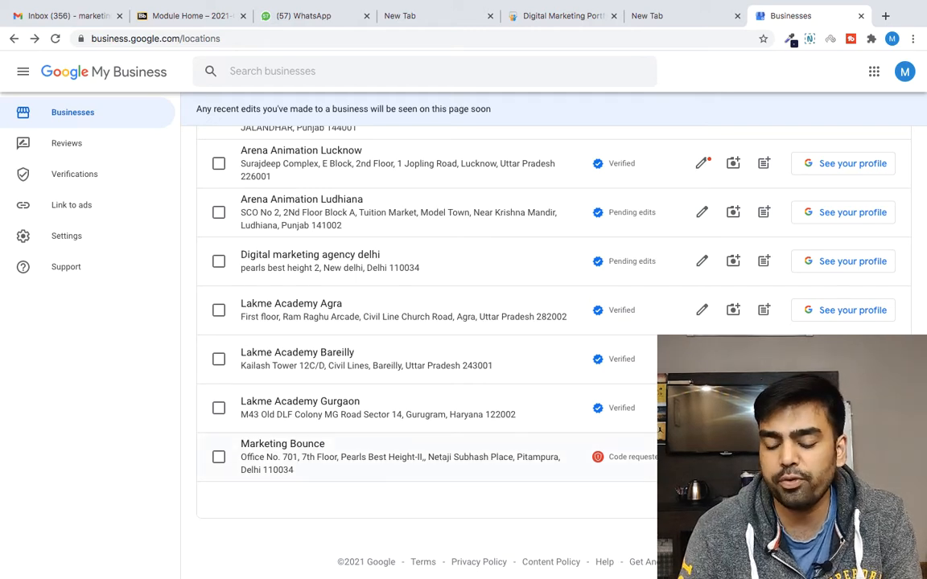
left_click(363, 457)
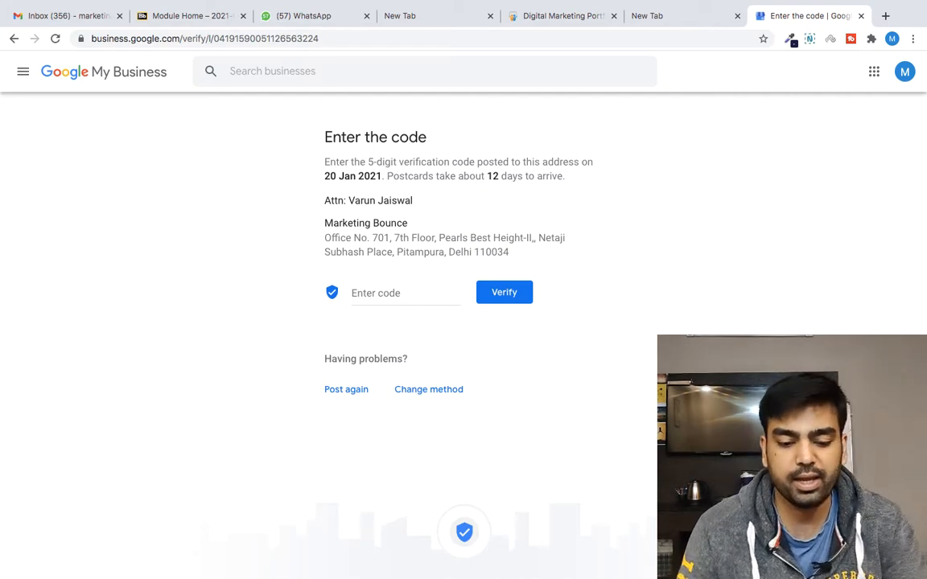
Enter the 5-digit postcard verification code and submit it to verify Marketing Bounce
left_click(383, 295)
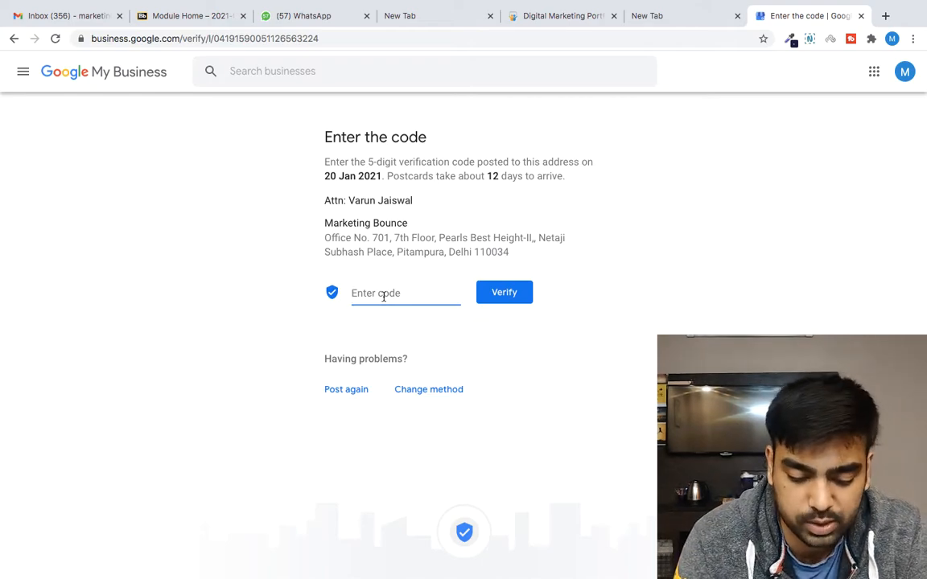
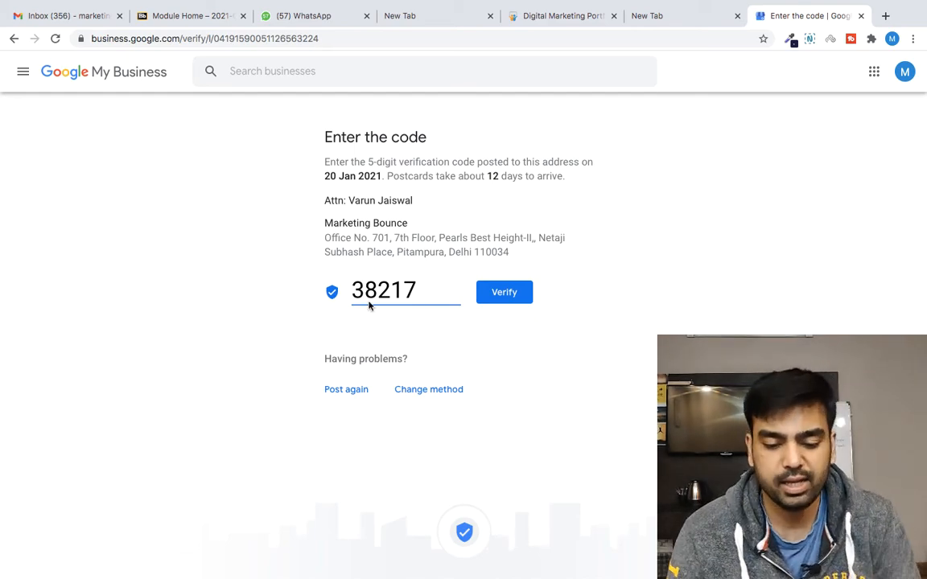
left_click(511, 295)
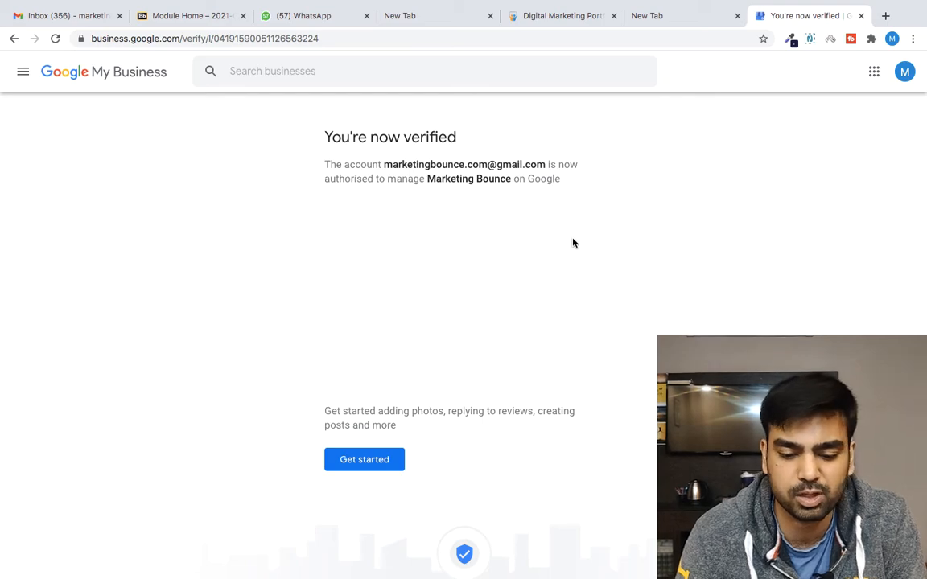
Start setup for Marketing Bounce, skip photos, and continue to its Home dashboard
left_click(363, 465)
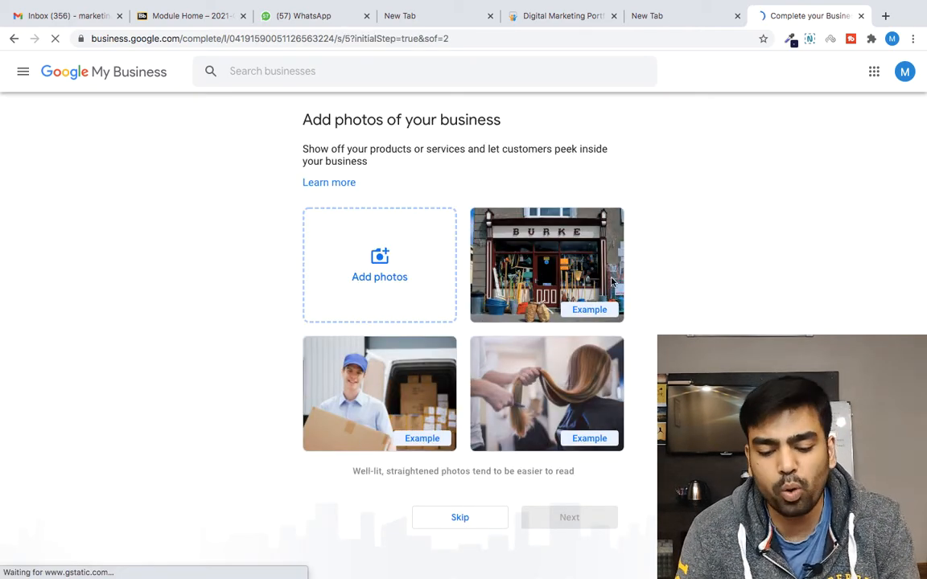
left_click(481, 513)
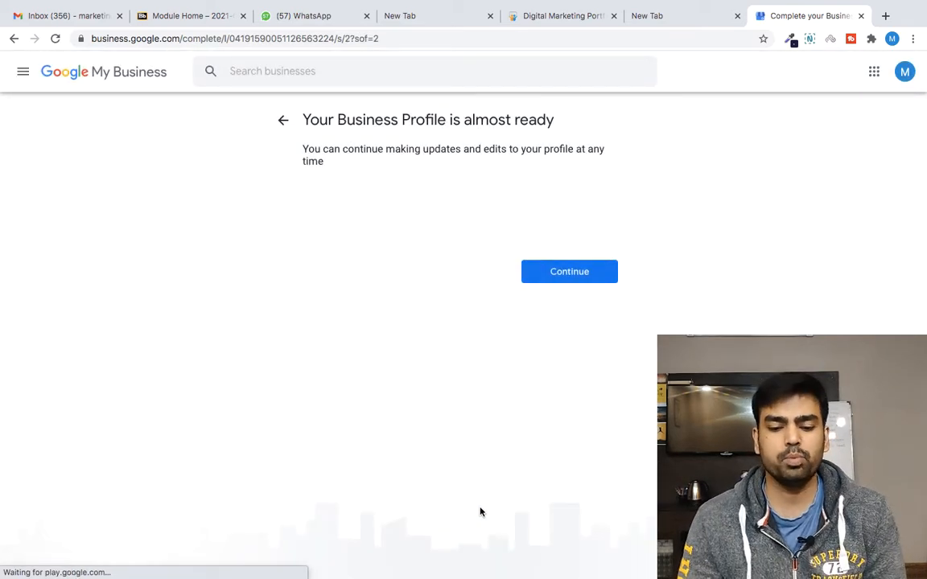
left_click(568, 276)
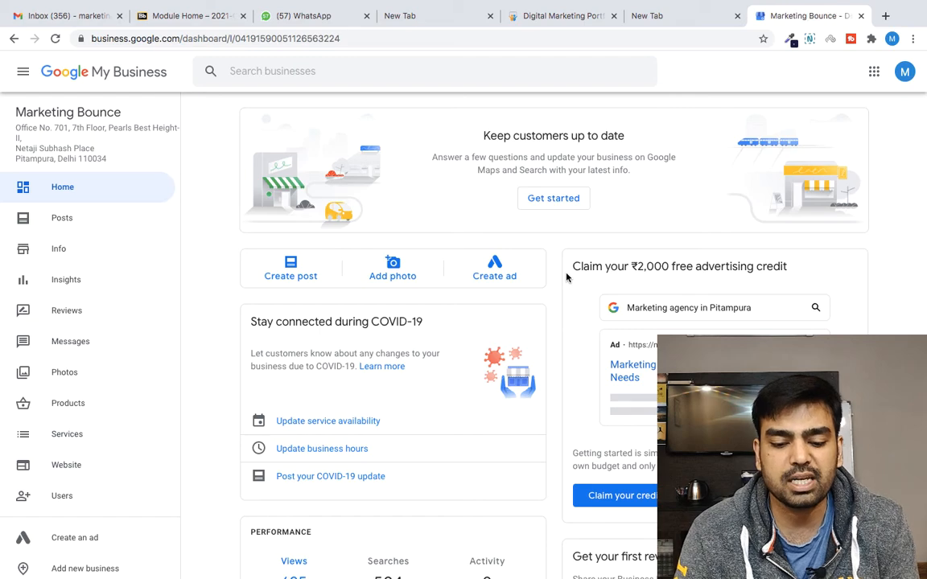
Scroll the Marketing Bounce dashboard and go to its Info page
scroll(383, 370, "down", 5)
scroll(384, 369, "down", 1)
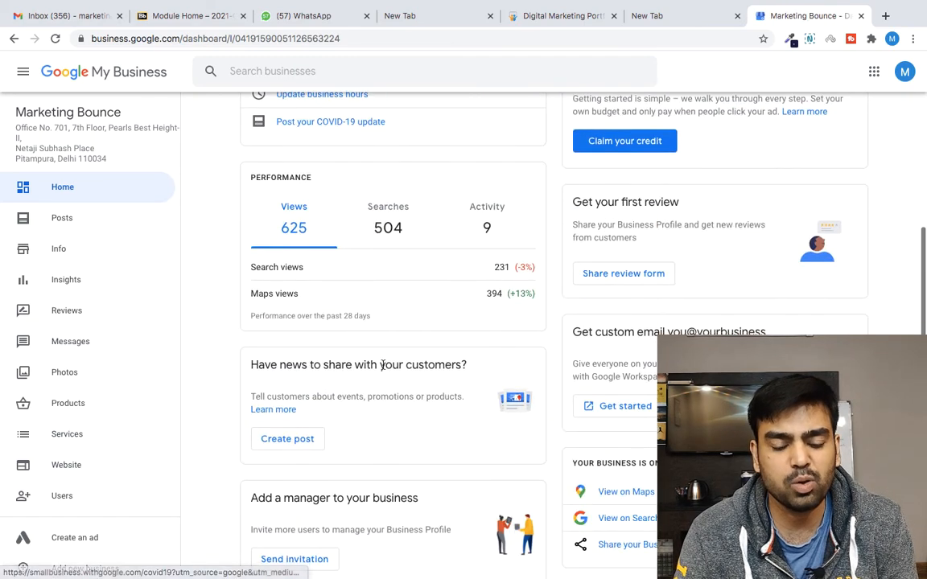
scroll(443, 292, "down", 6)
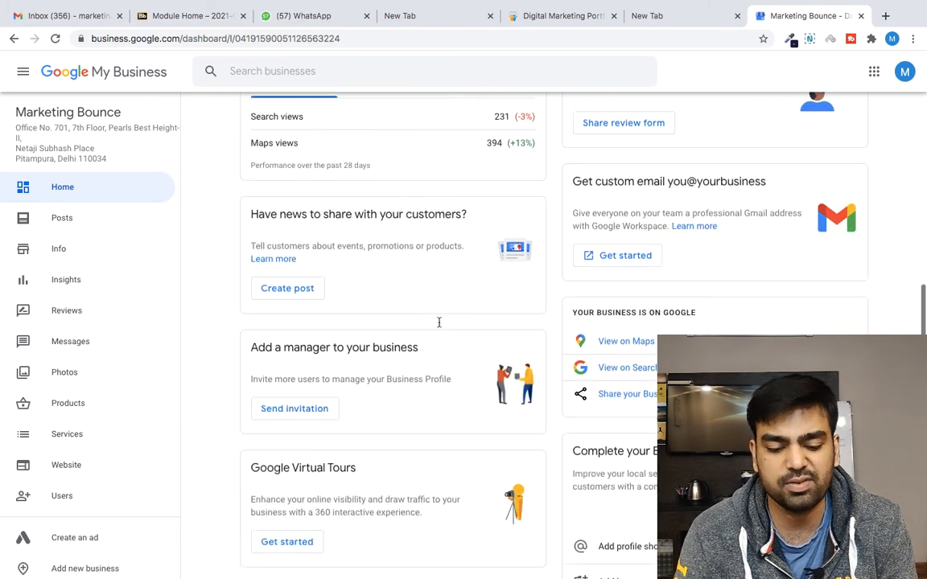
left_click(64, 250)
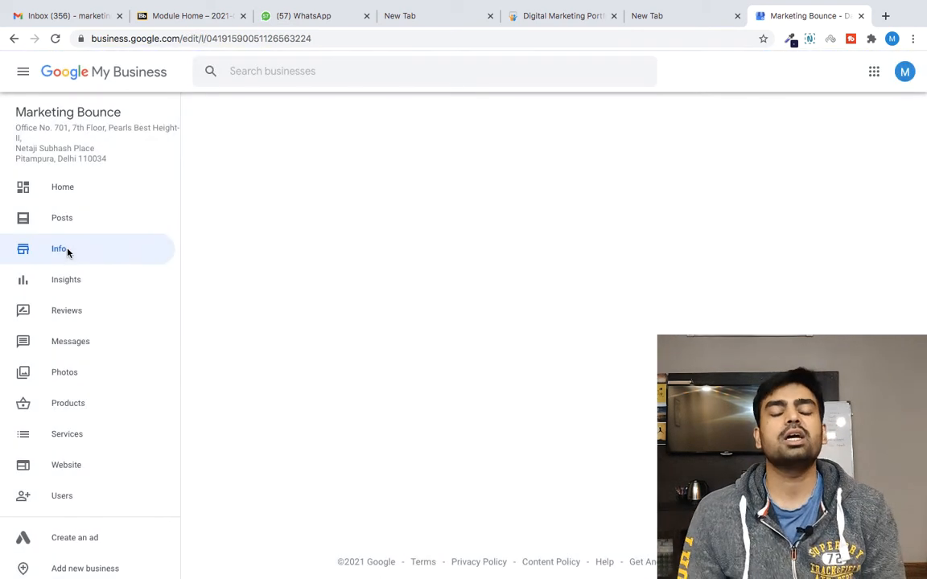